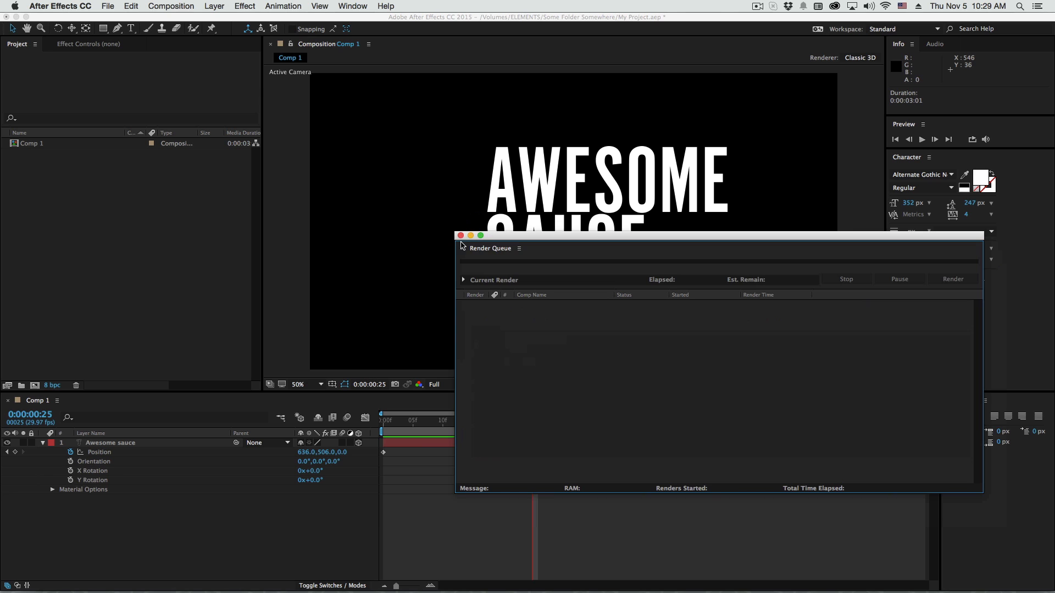
Close the empty Render Queue window, add Comp 1 to the render queue and reposition the window
left_click(461, 236)
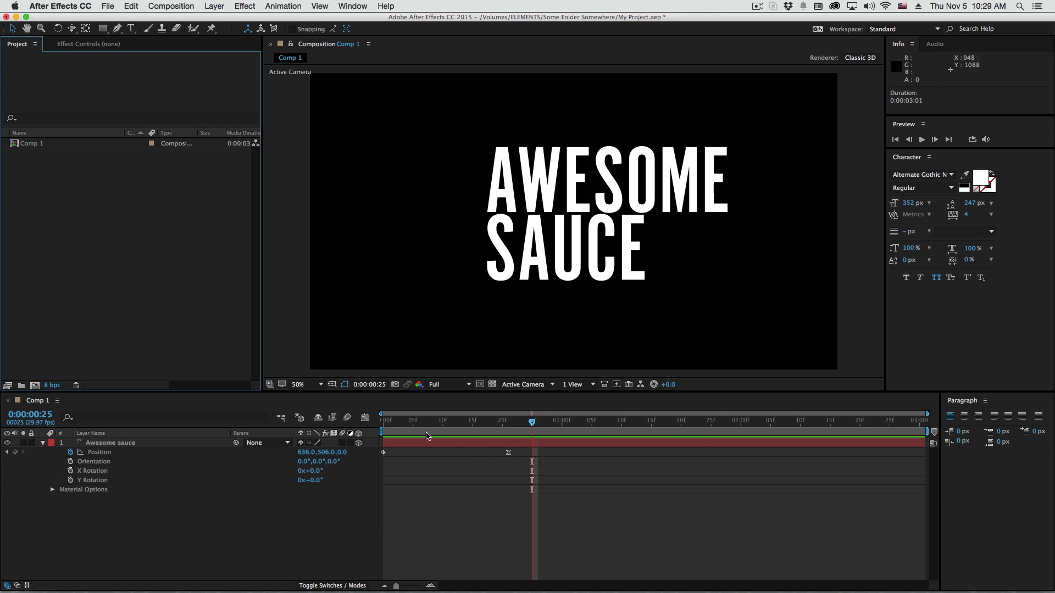
left_click_drag(428, 425, 531, 452)
key("Page_Down")
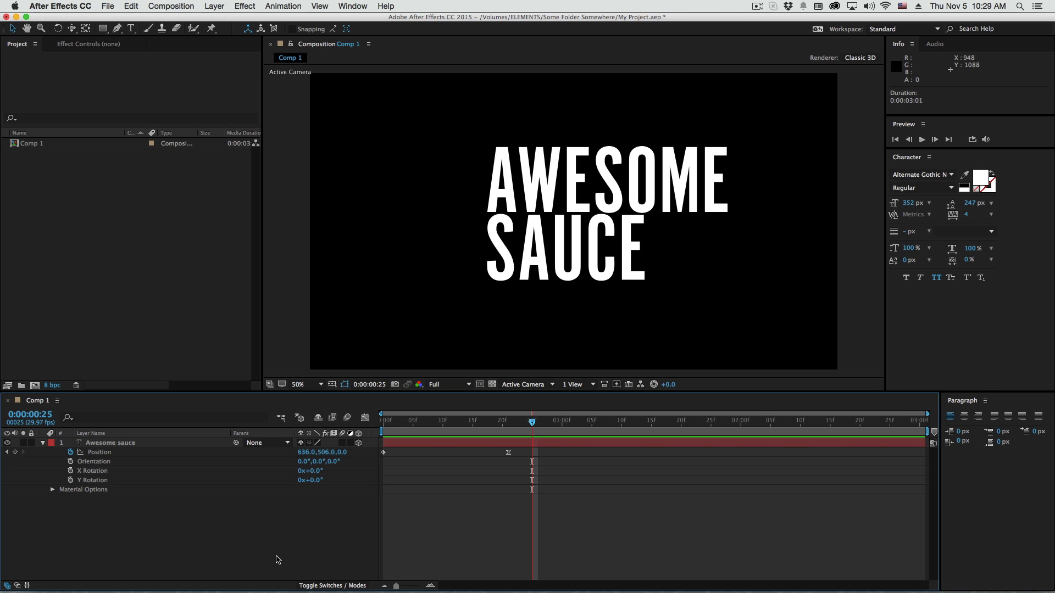
key("super+m")
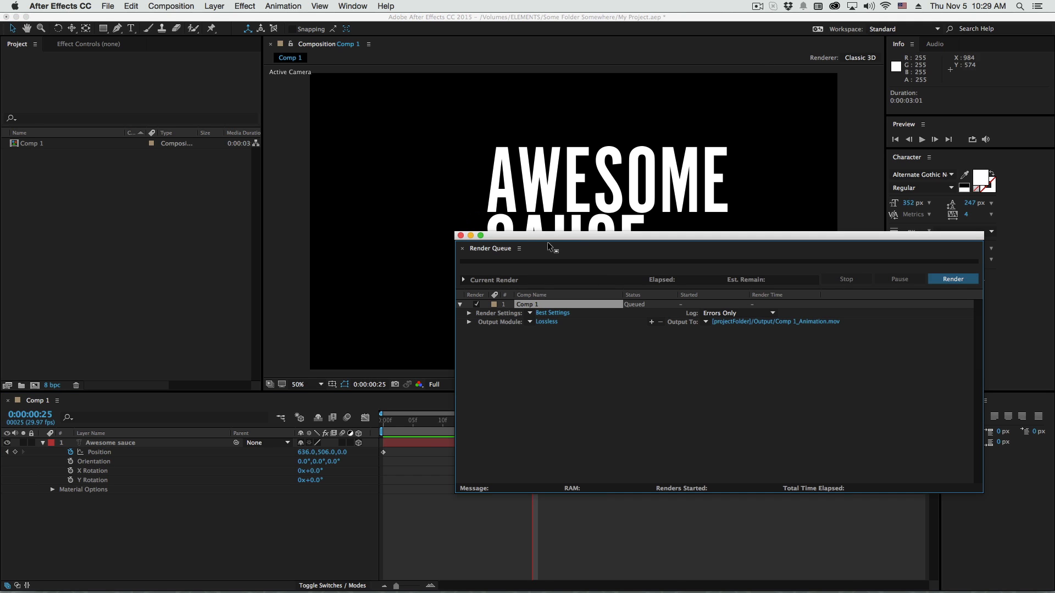
left_click_drag(548, 245, 295, 189)
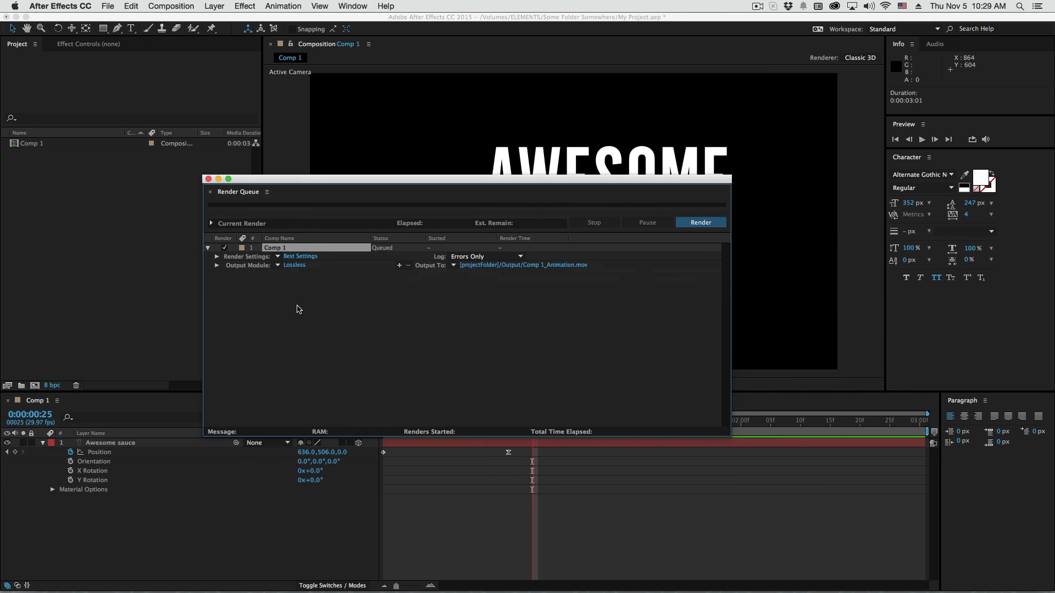
Delete the Current Project Folder preset from the custom File Name and Location Template settings
left_click(454, 266)
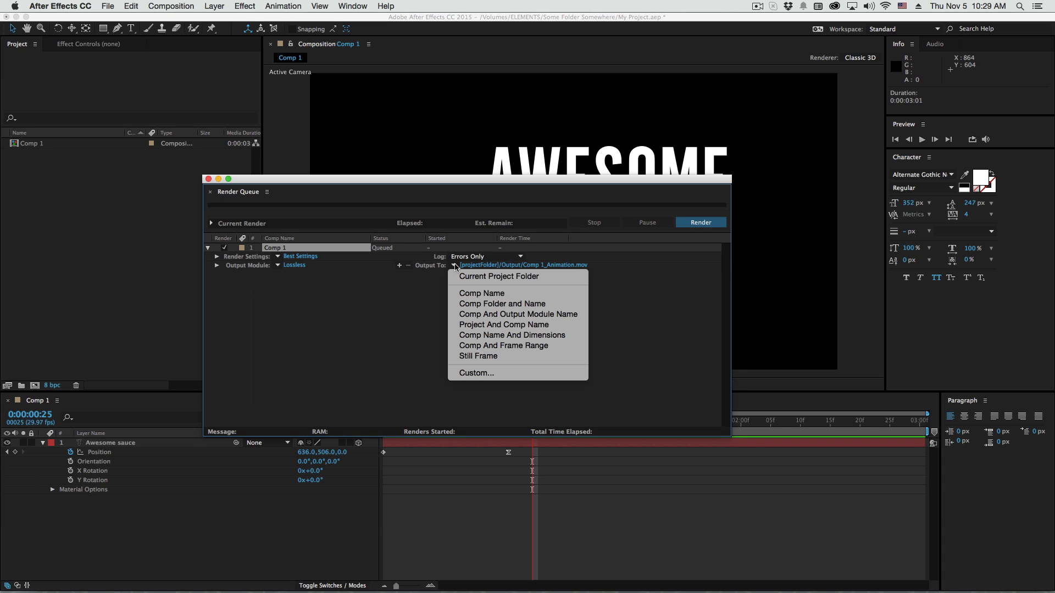
left_click(511, 378)
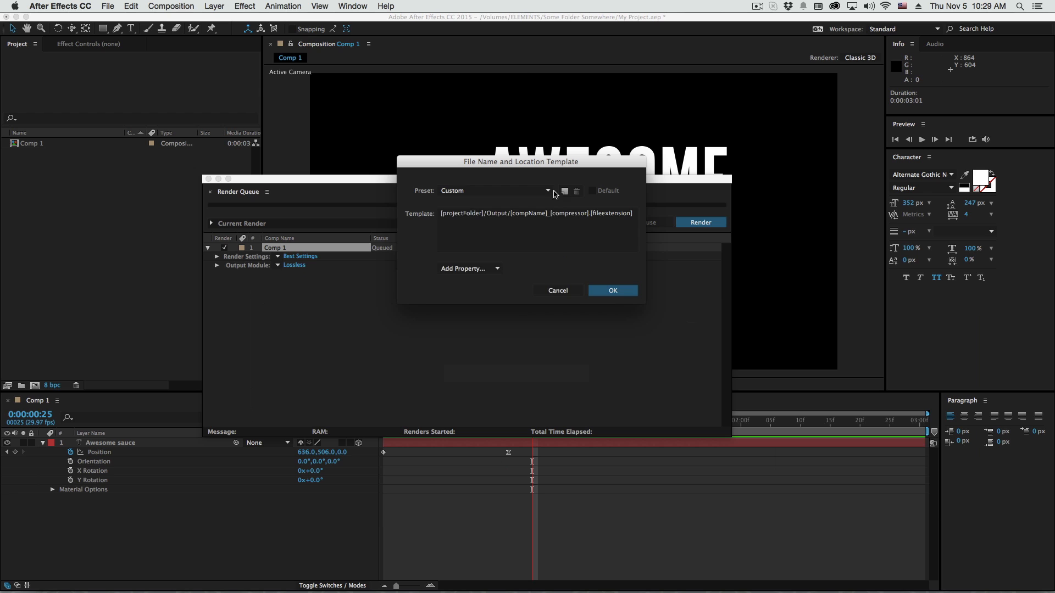
left_click(549, 190)
left_click(521, 290)
left_click(577, 190)
left_click(577, 224)
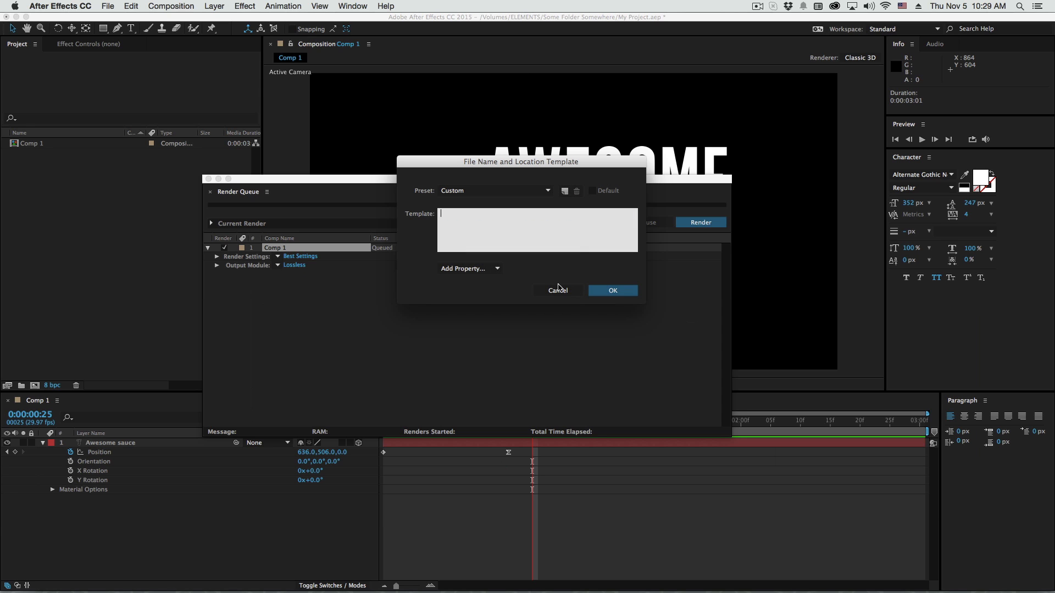
left_click(611, 291)
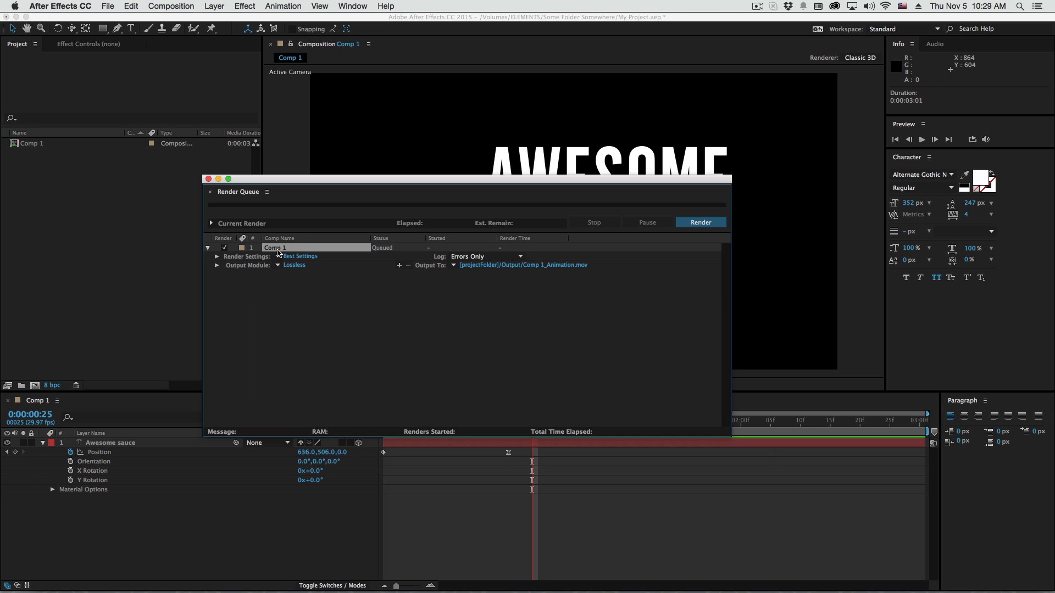
Remove Comp 1 from the render queue and add it to the queue again
key("Delete")
left_click(328, 538)
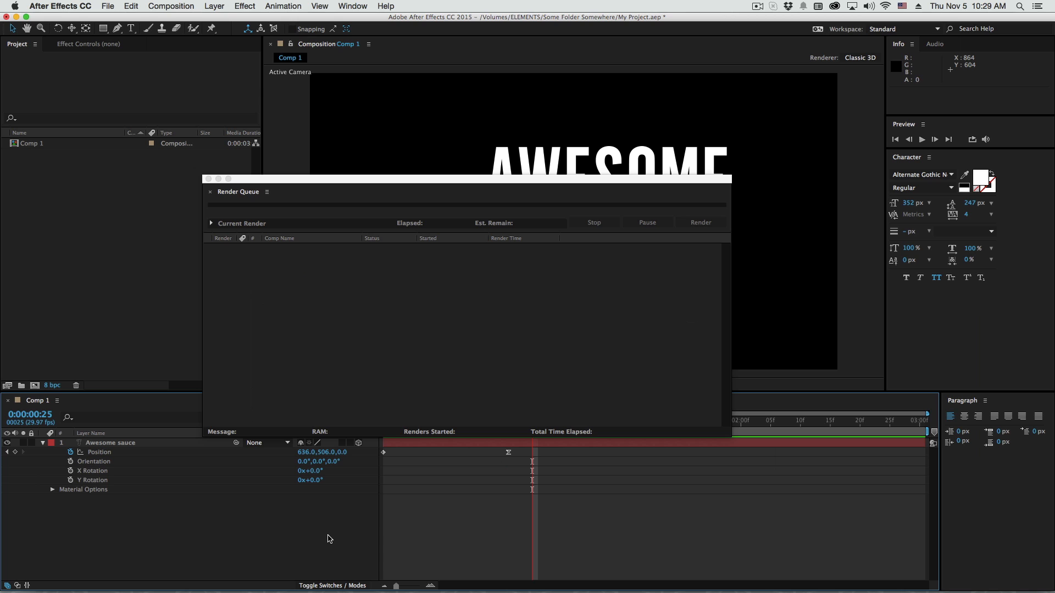
left_click(171, 6)
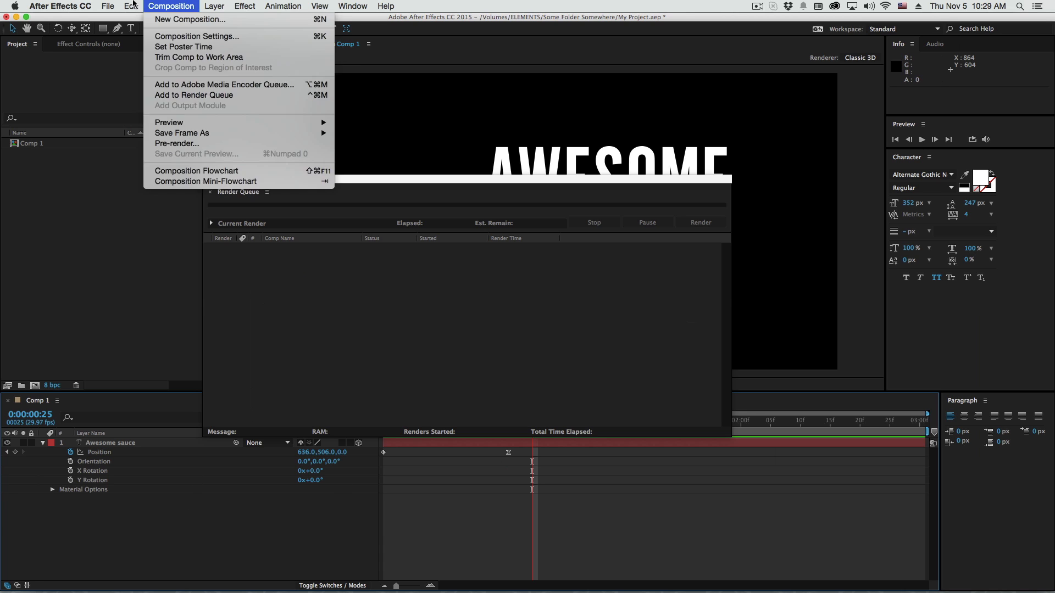
left_click(192, 95)
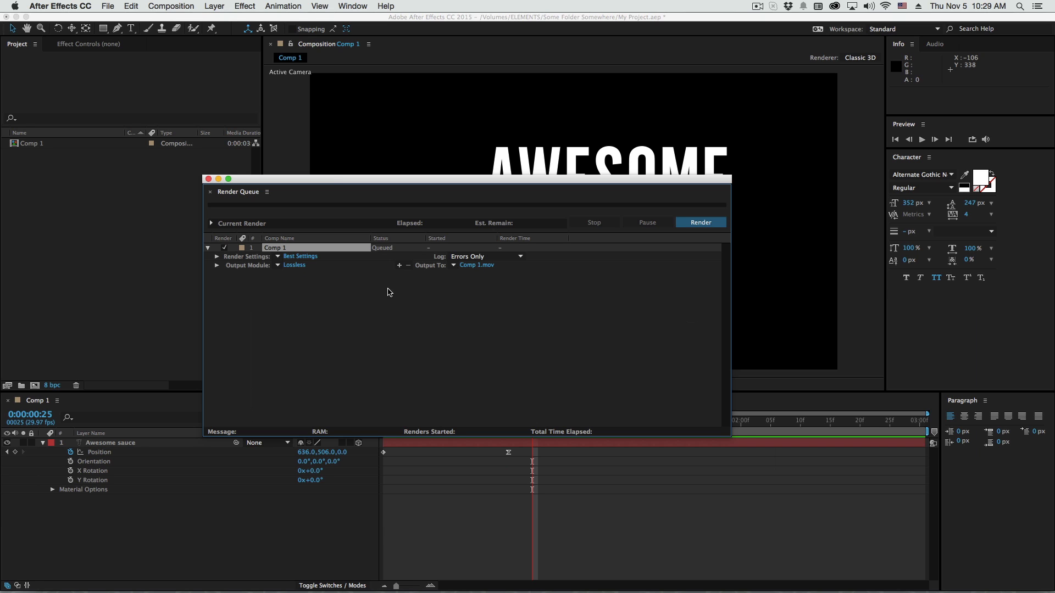
Rename the composition as My Comp in its composition settings
left_click(100, 544)
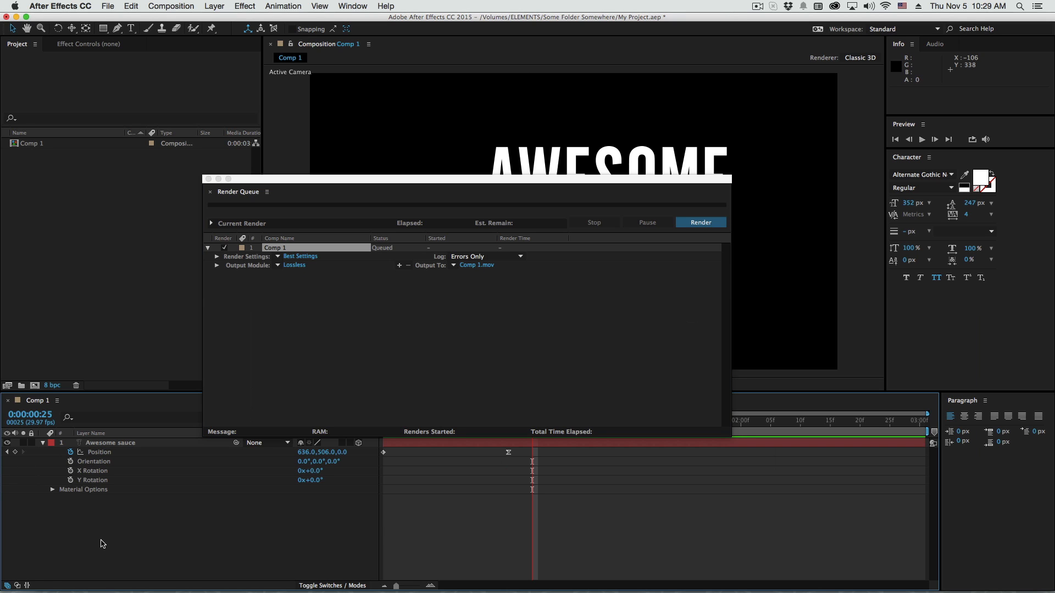
key("super+k")
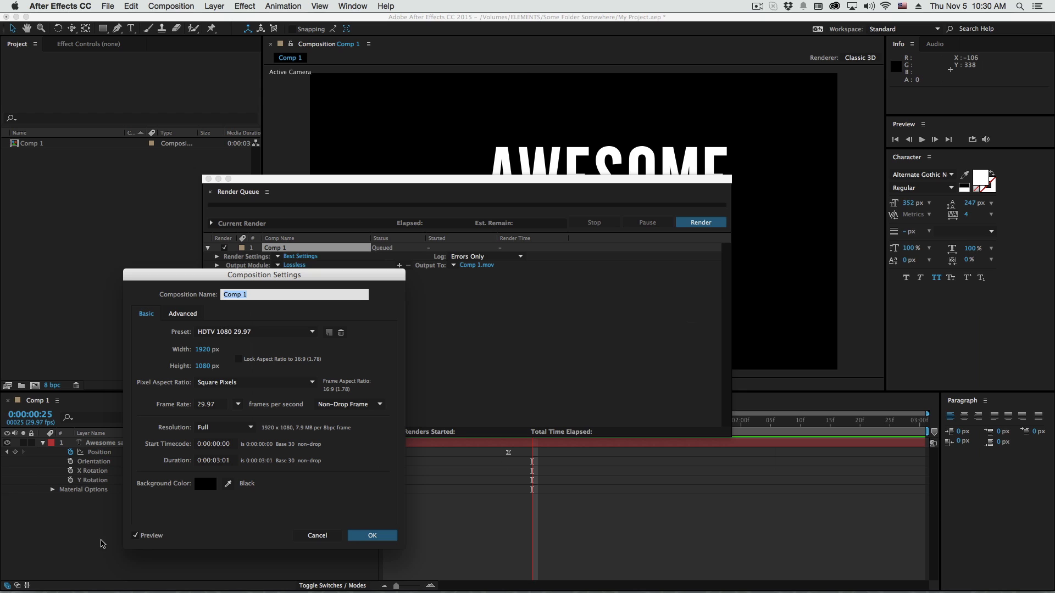
type("My Comp")
key("Return")
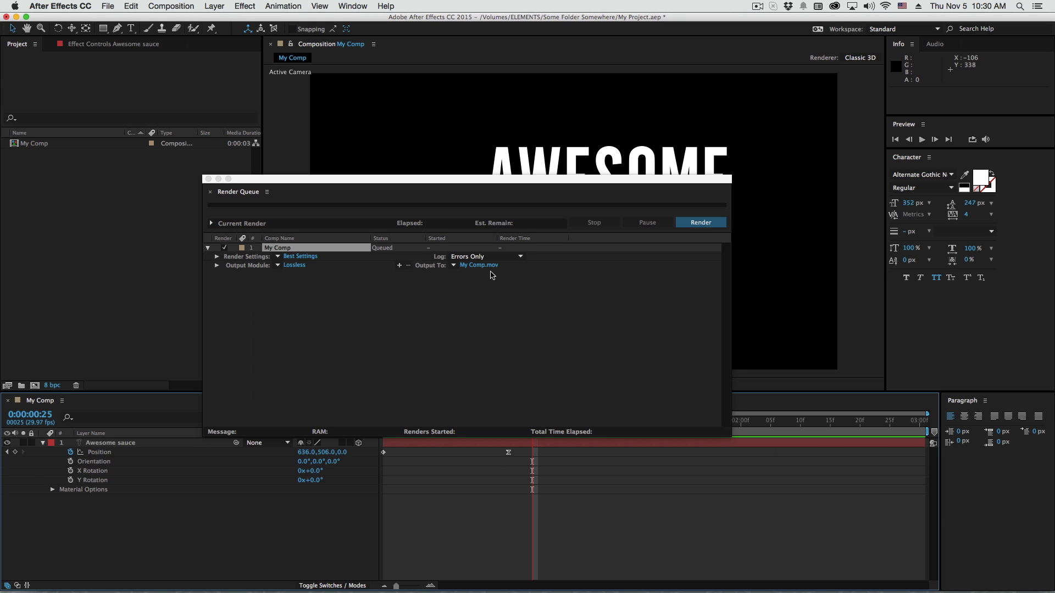
Set the output naming to Project And Comp Name and replace its custom template with the Project Folder property
left_click(457, 266)
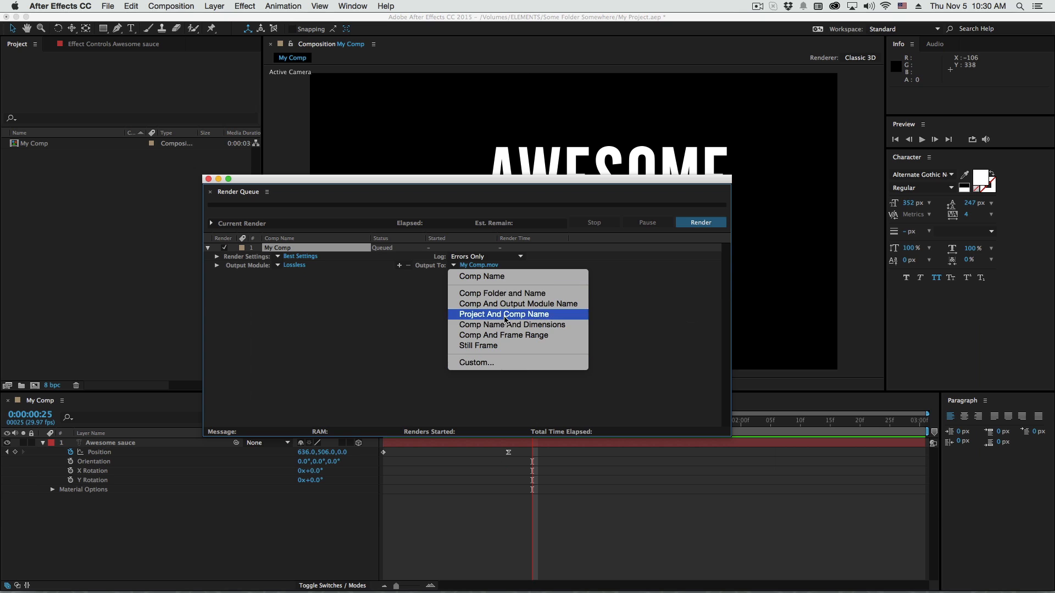
left_click(483, 315)
left_click(454, 266)
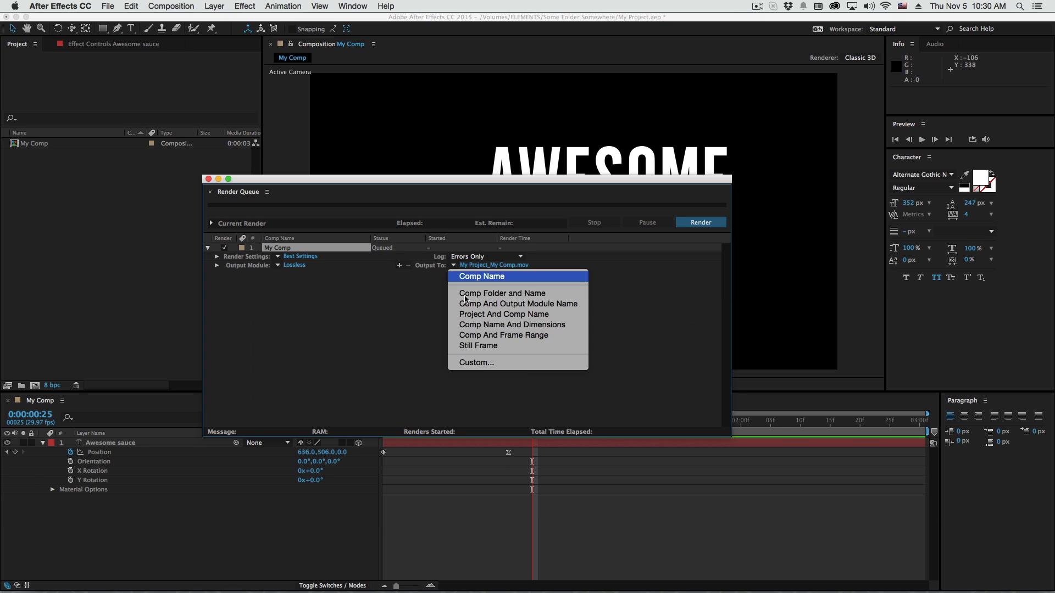
left_click(495, 362)
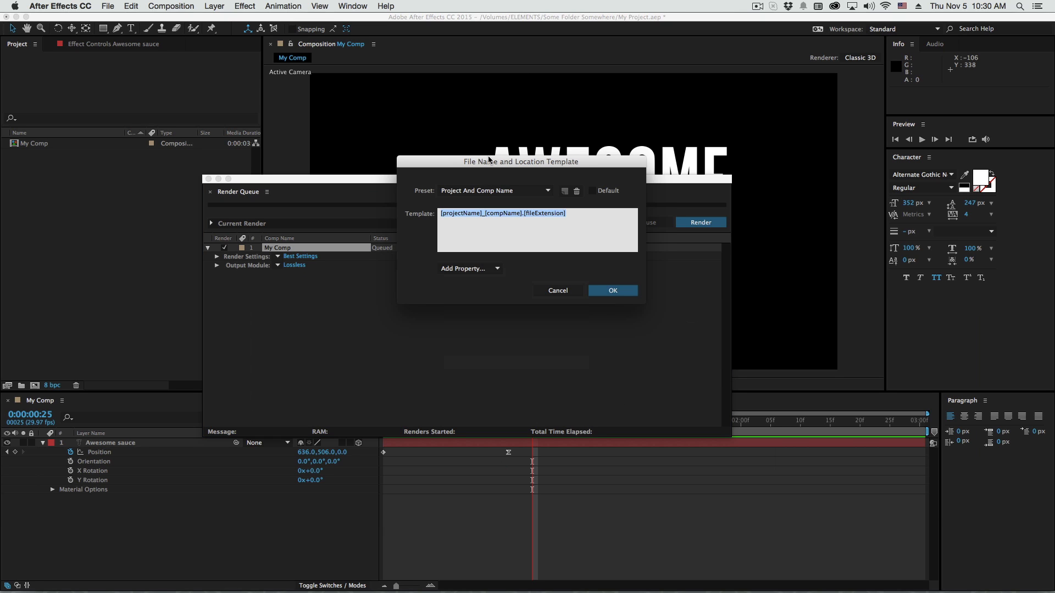
left_click_drag(488, 157, 491, 131)
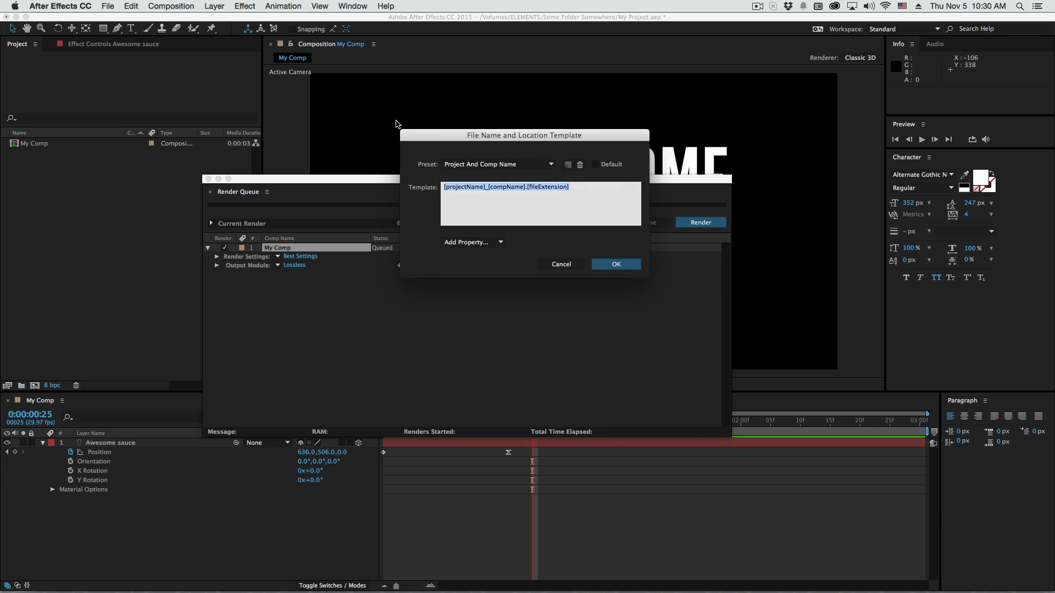
key("BackSpace")
left_click(457, 244)
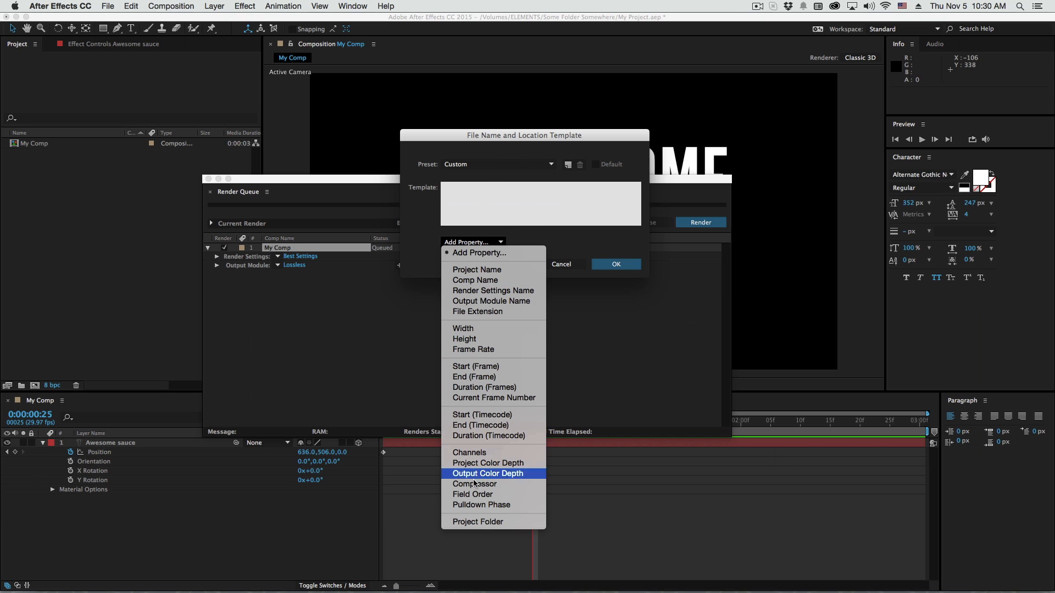
left_click(478, 522)
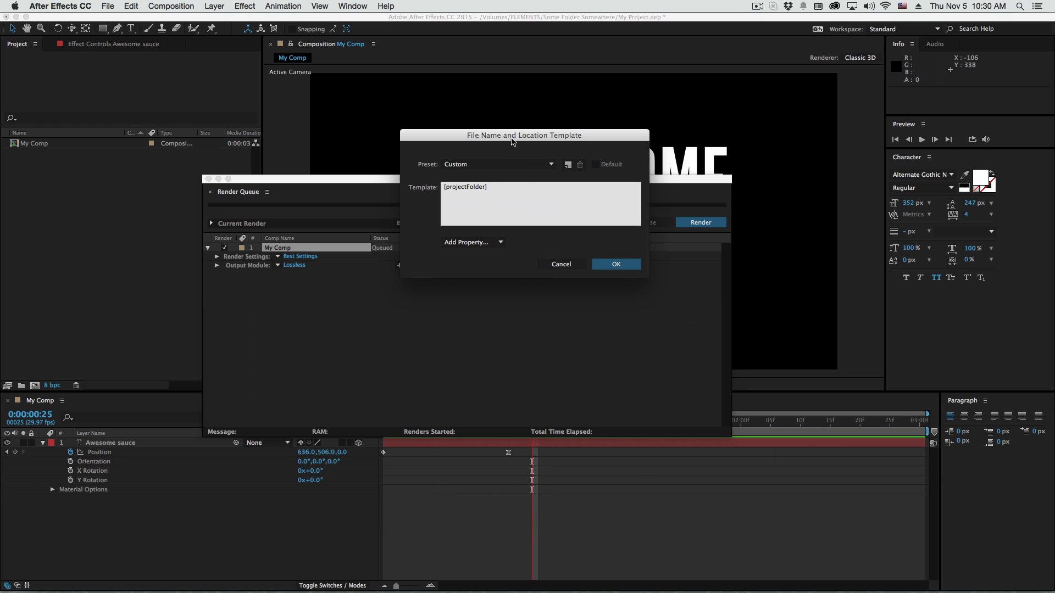
left_click_drag(510, 137, 524, 146)
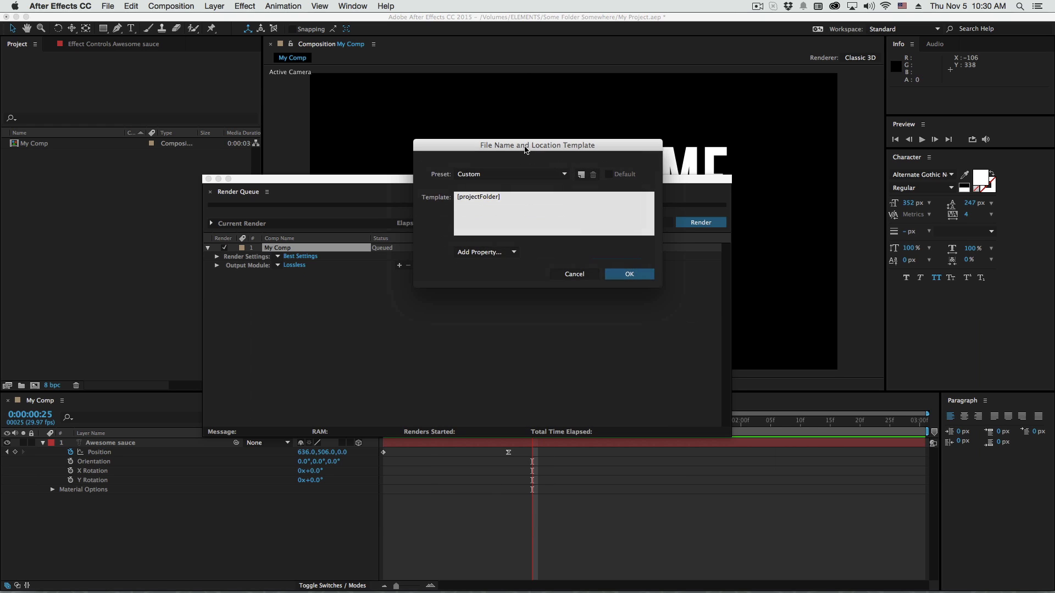
Extend the template with an Output subfolder, the Comp Name property and an underscore, giving [projectFolder]/Output/[compName]_
left_click(535, 209)
type("/Output/")
left_click(503, 258)
left_click(503, 289)
left_click(470, 174)
left_click(486, 169)
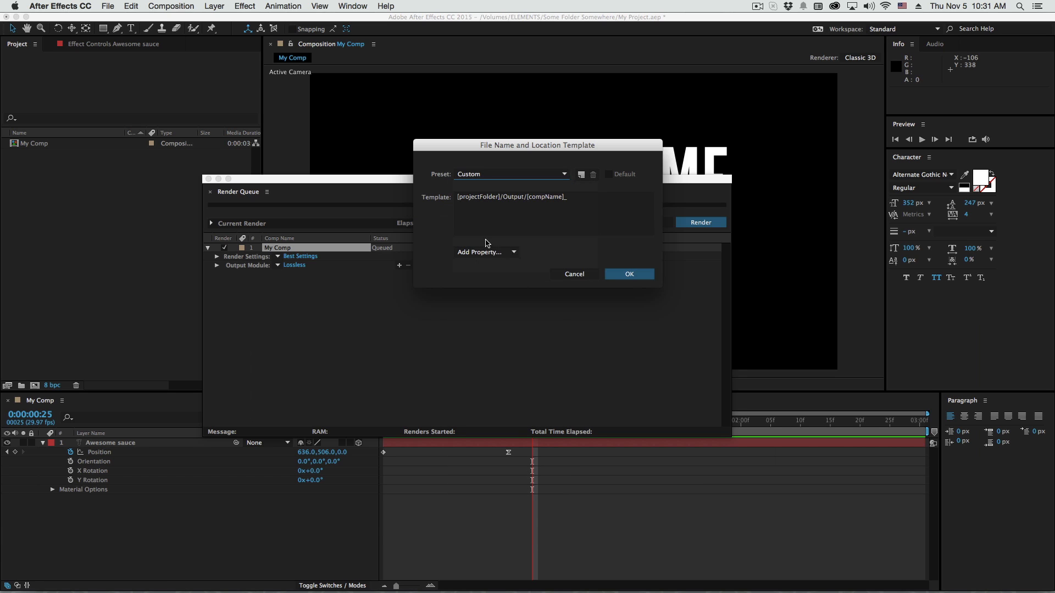
Add the Compressor property to the template and move it to the end, after the underscore
left_click(485, 253)
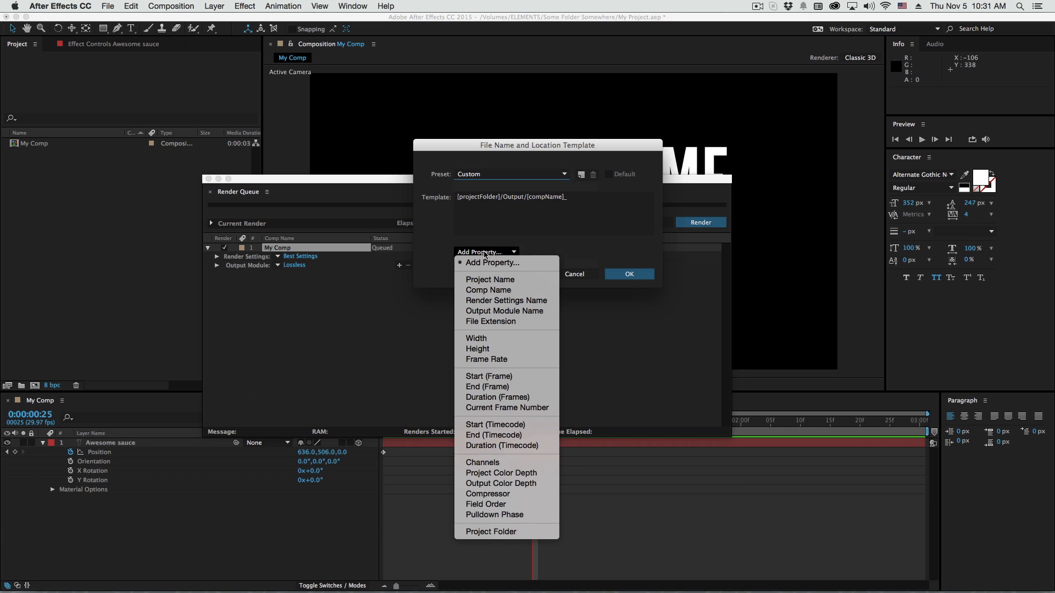
left_click(506, 494)
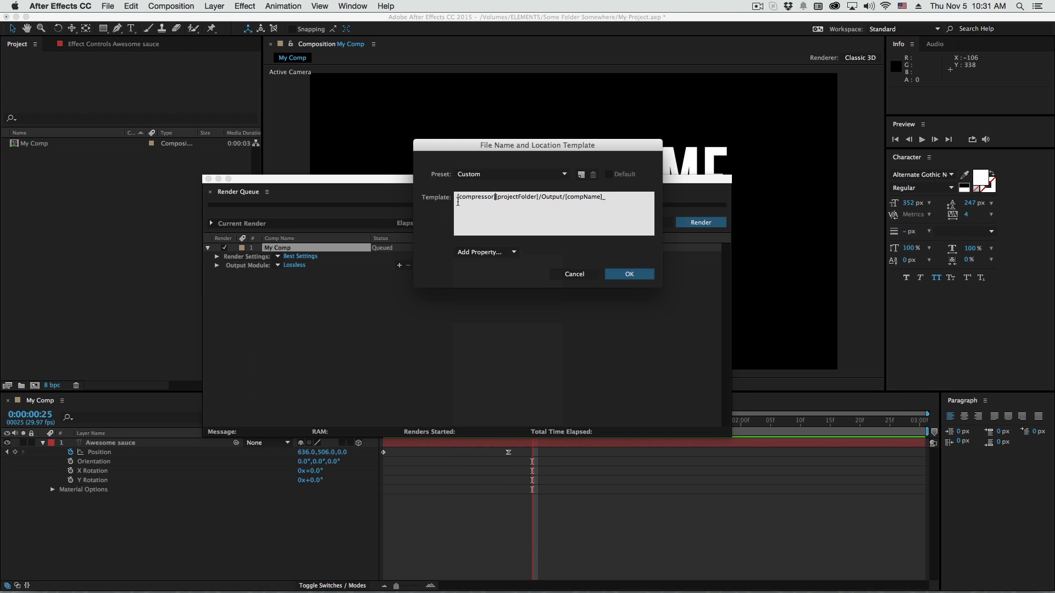
key("shift+Left")
key("shift+Left")
key("shift+Left")
key("shift+Left")
key("shift+Left")
key("shift+Left")
key("shift+Left")
key("shift+Left")
key("shift+Left")
key("shift+Left")
key("shift+Left")
key("shift+Left")
key("super+c")
key("BackSpace")
key("super+v")
Add a period after [compressor] at the end of the template
double_click(584, 198)
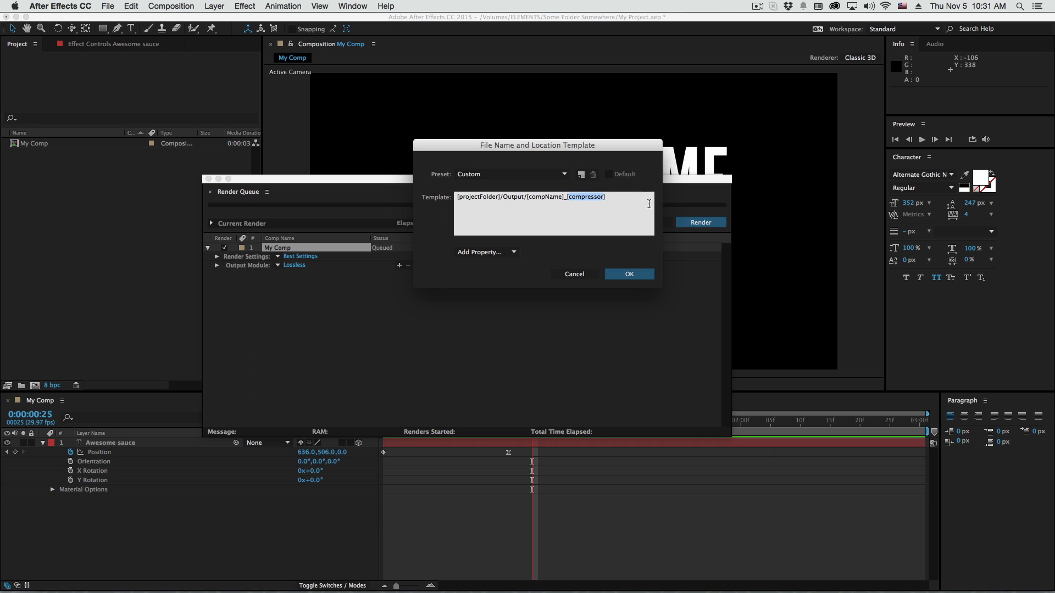
left_click(607, 204)
double_click(581, 196)
left_click(616, 196)
left_click(514, 175)
left_click(439, 304)
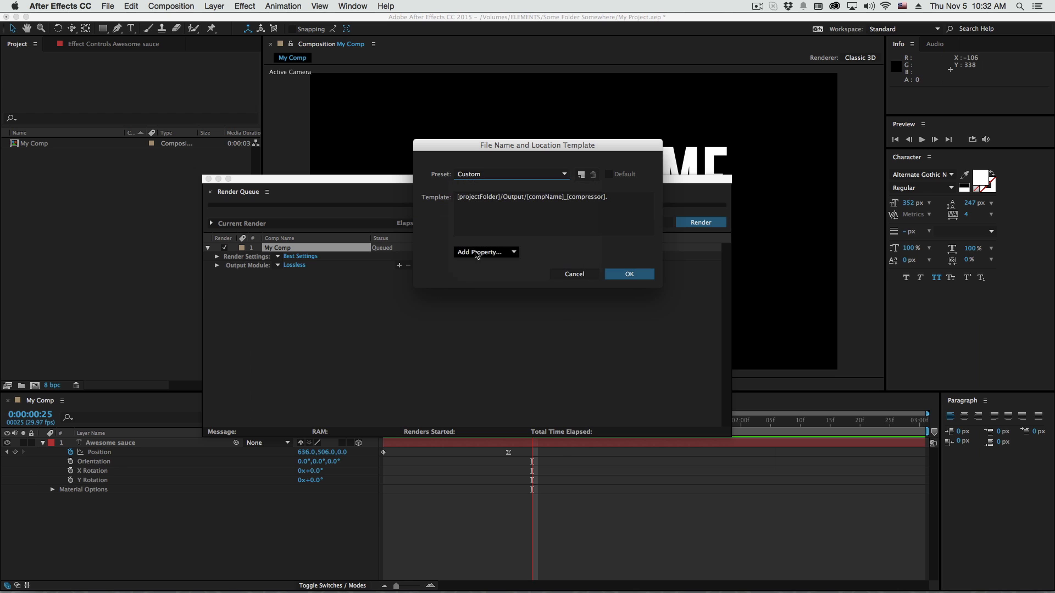
Add the File Extension property to the template and move it to the end, after the period
left_click(476, 253)
left_click(617, 202)
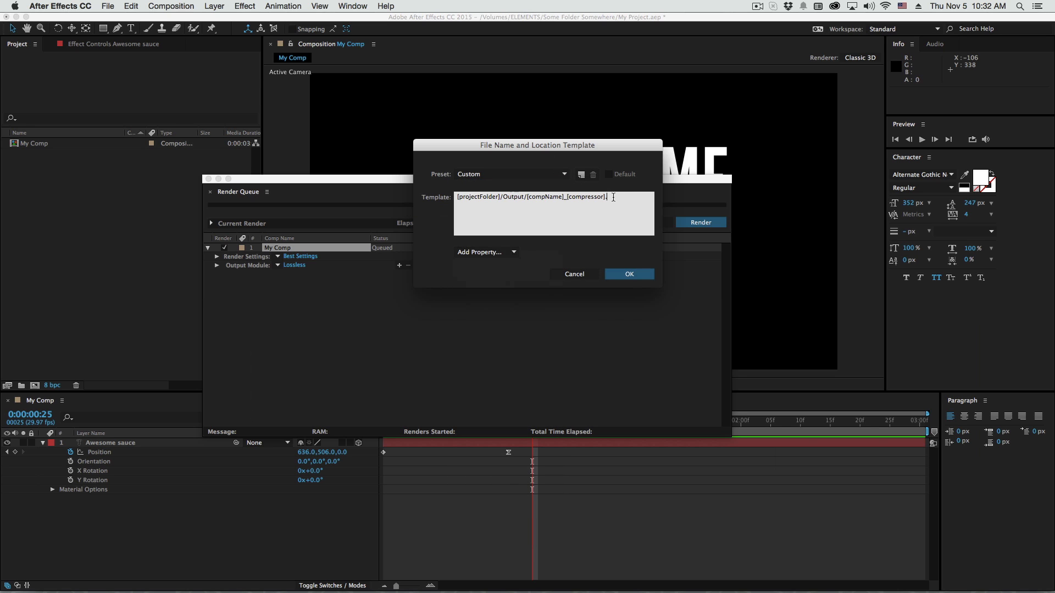
left_click(499, 252)
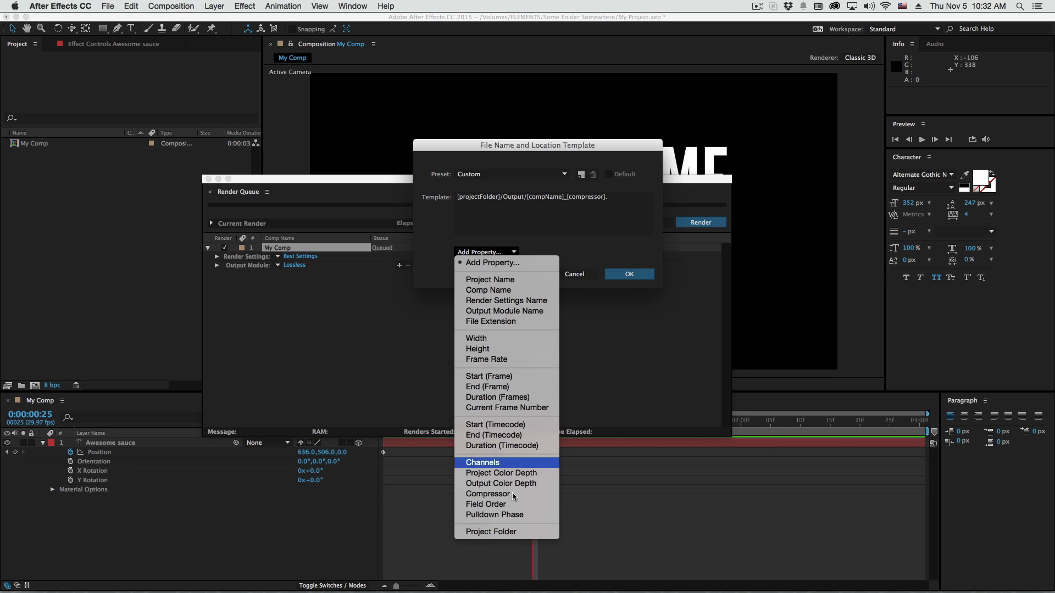
left_click(521, 322)
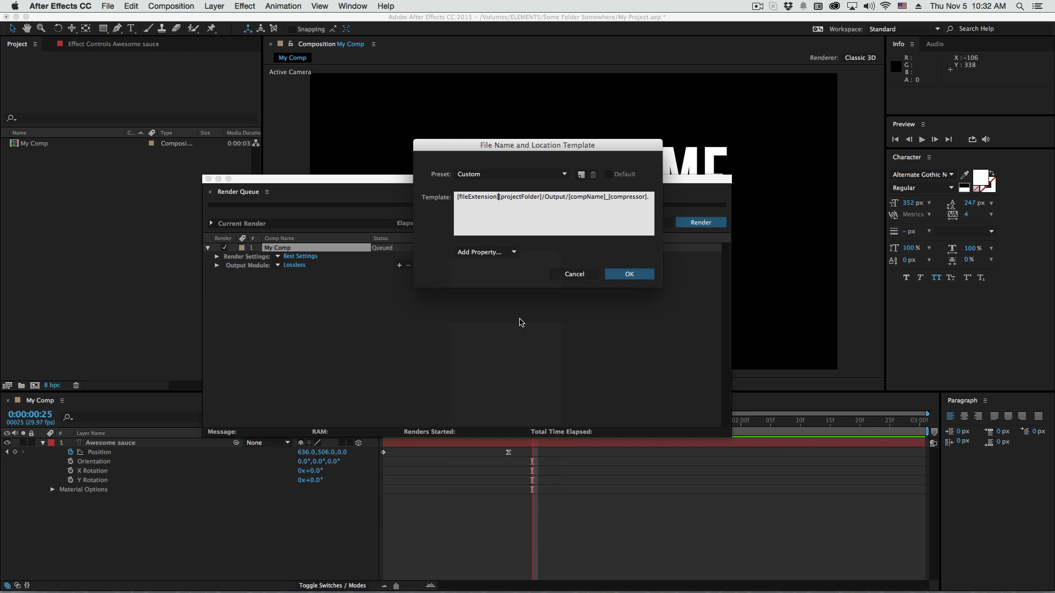
double_click(461, 193)
key("super+c")
key("BackSpace")
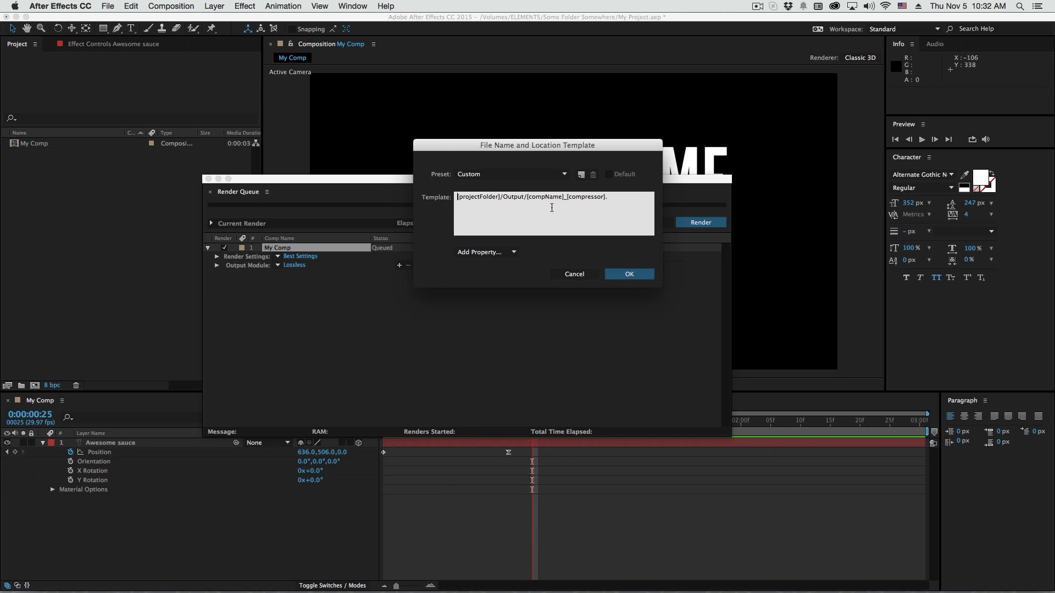
key("super+v")
double_click(477, 196)
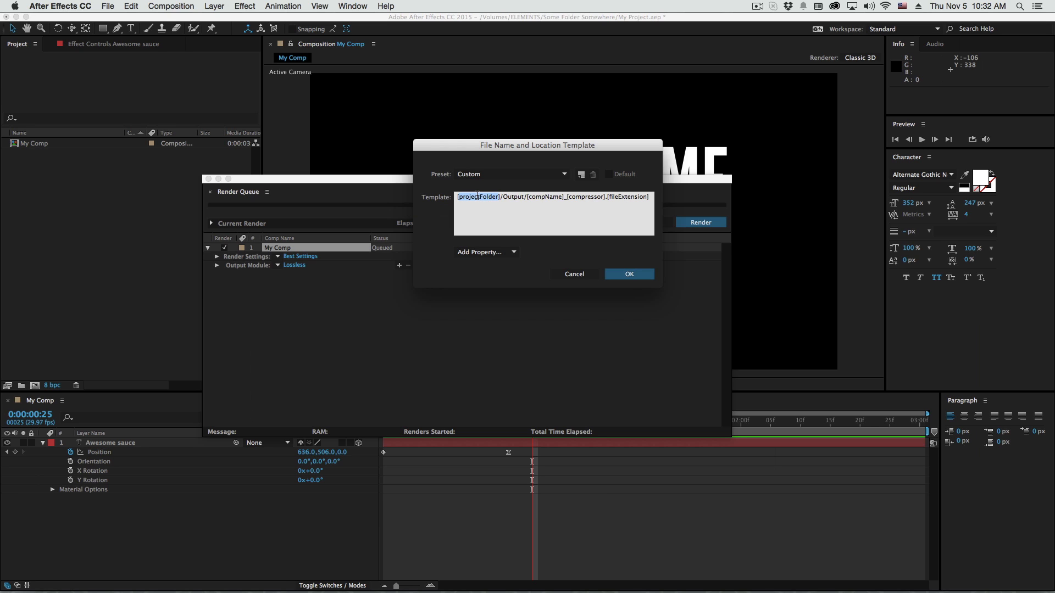
double_click(511, 197)
left_click(617, 267)
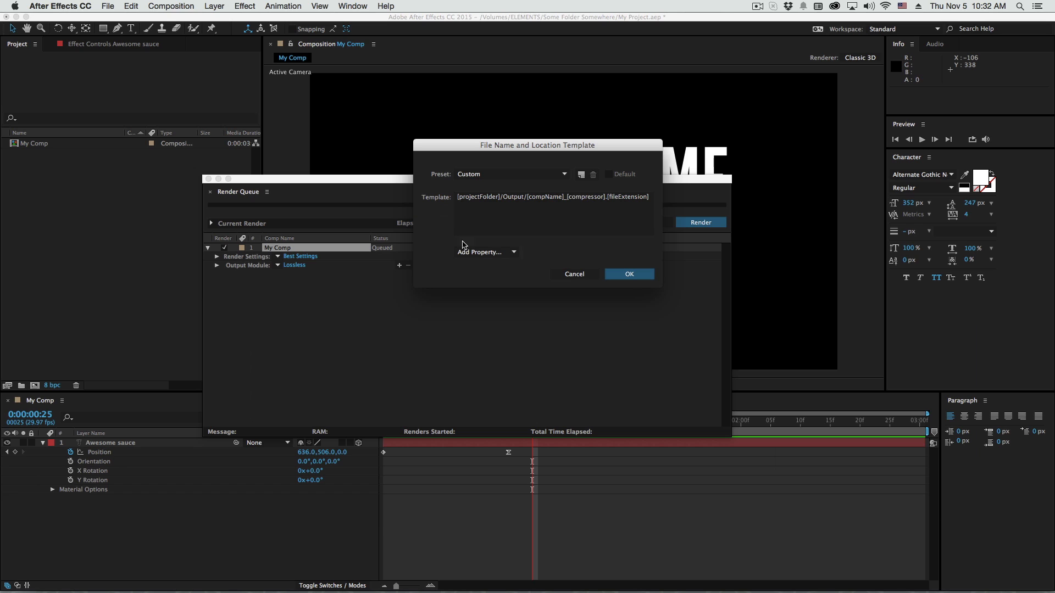
Save the template as a preset named Current Project Folder and keep it enabled as the default
left_click(582, 177)
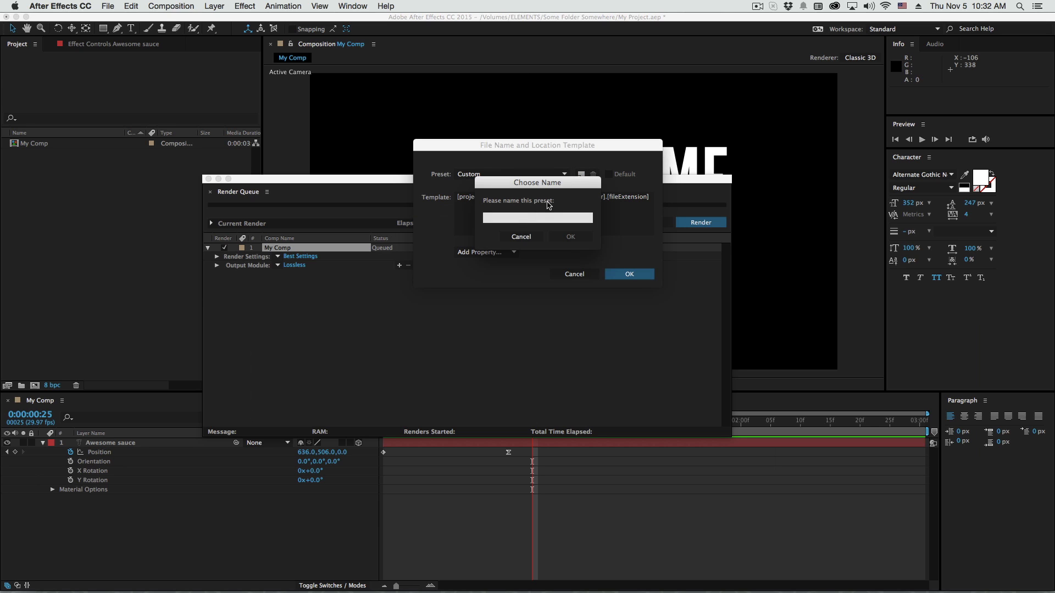
type("Current Pro")
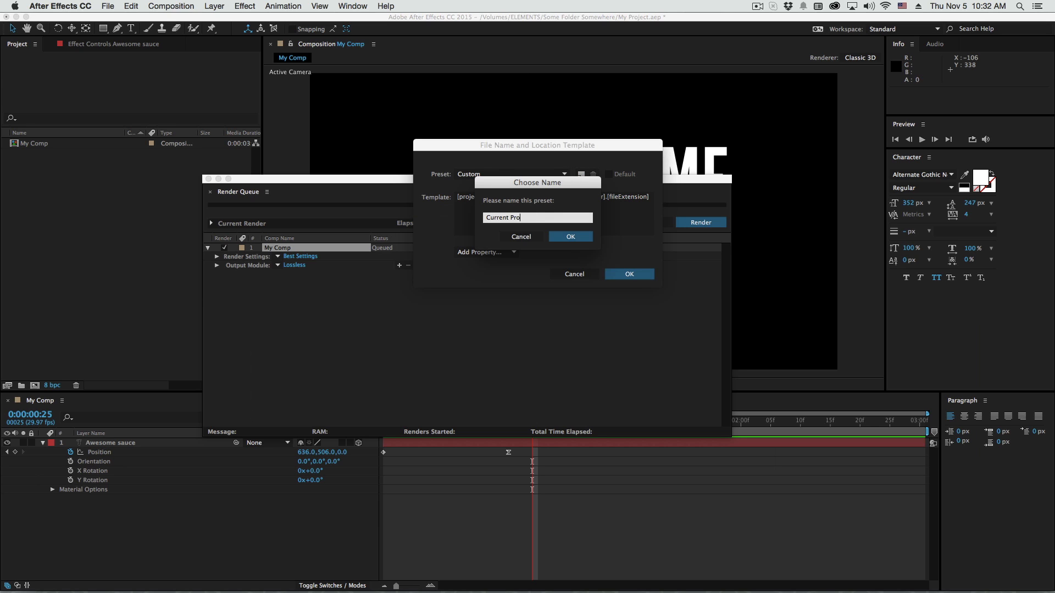
type("ject Folder")
key("Return")
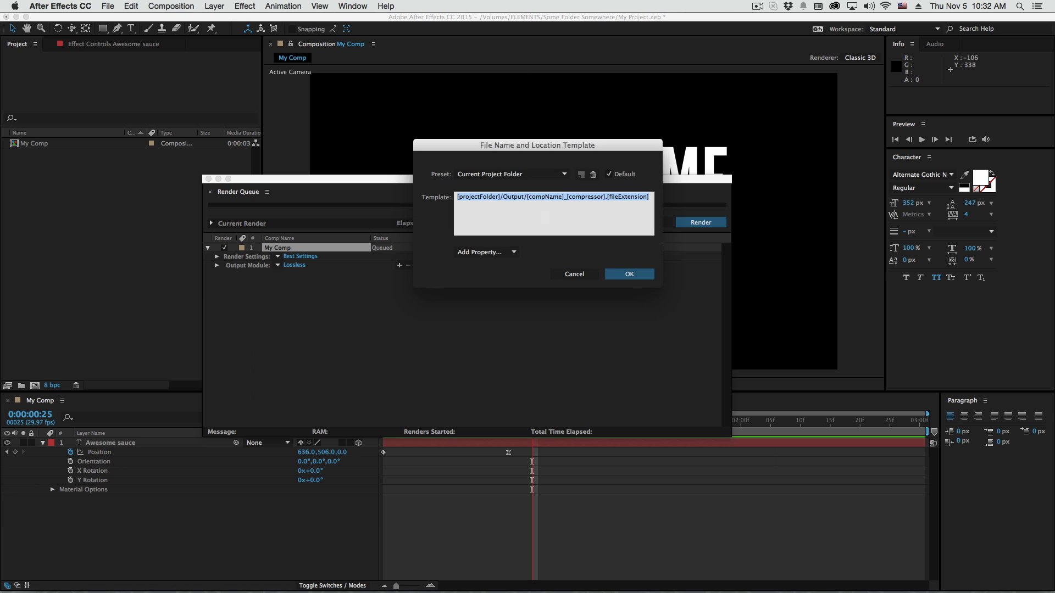
left_click(608, 175)
left_click(609, 175)
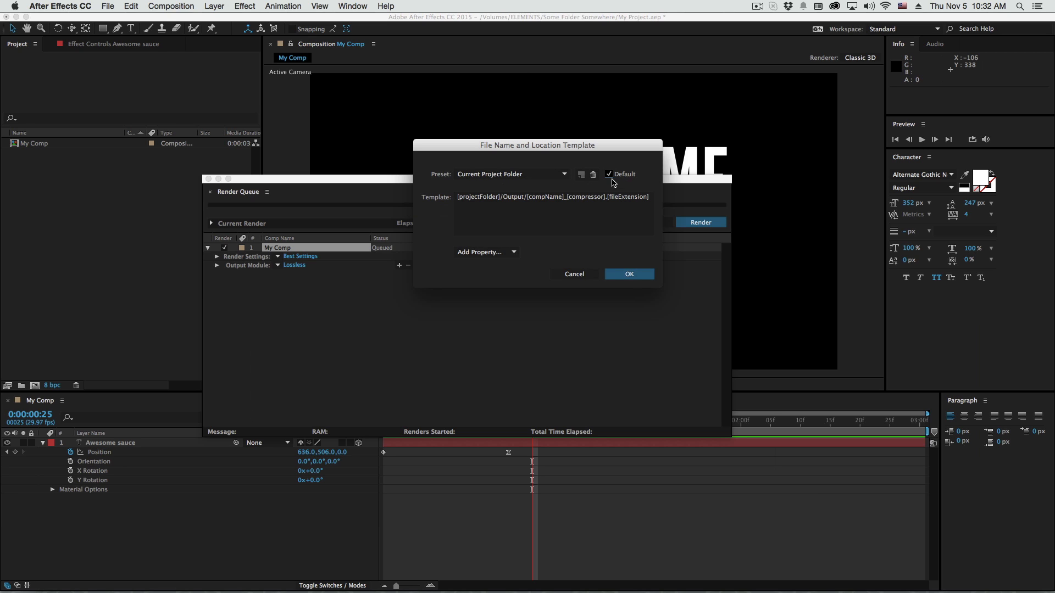
Keep the Current Project Folder preset as the default and apply the file name and location template to the queued comp
left_click(588, 211)
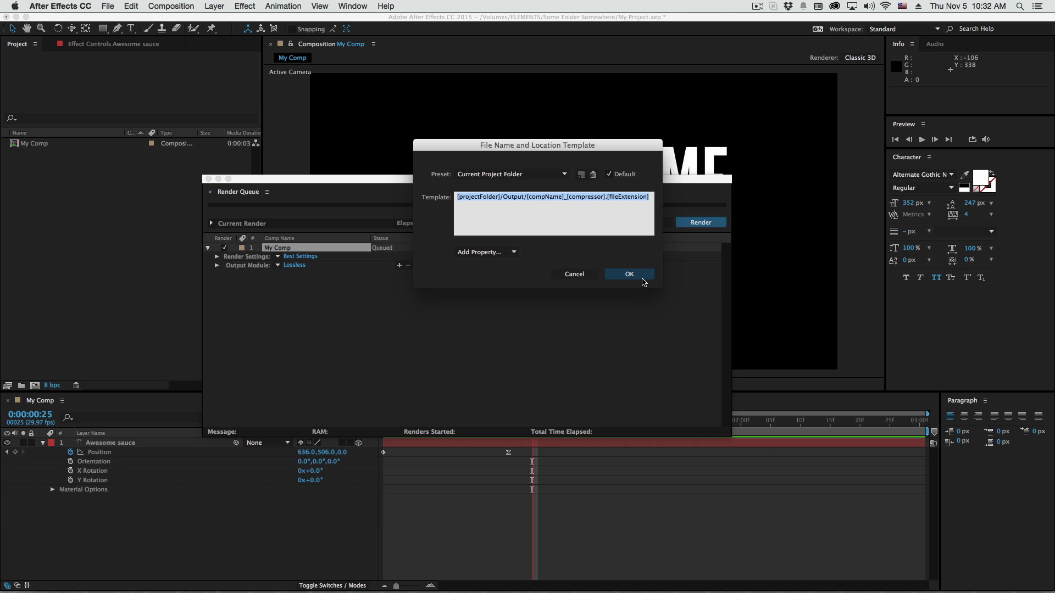
left_click(613, 176)
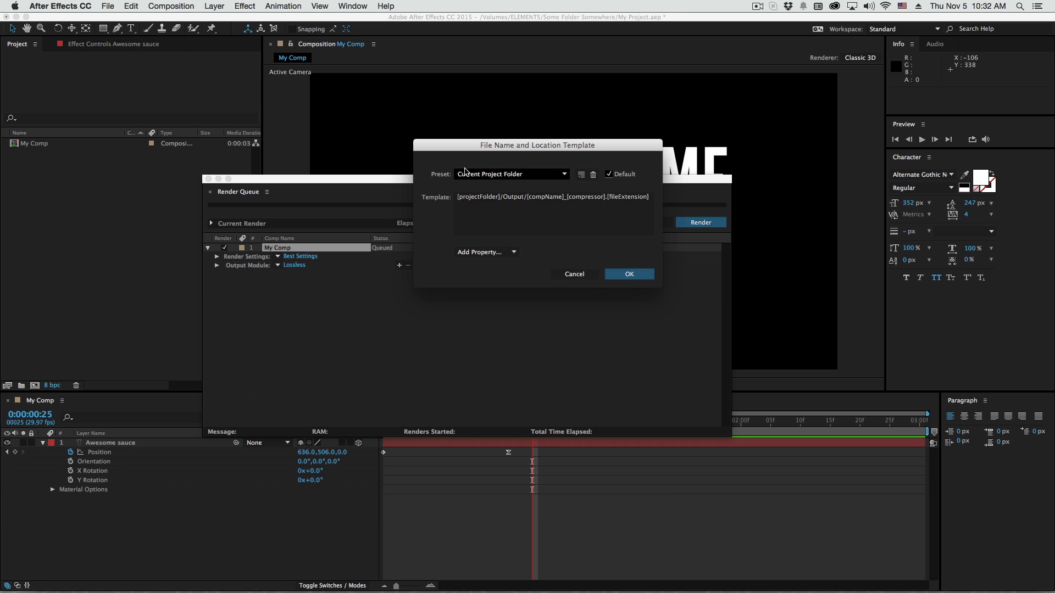
left_click(500, 175)
left_click(500, 130)
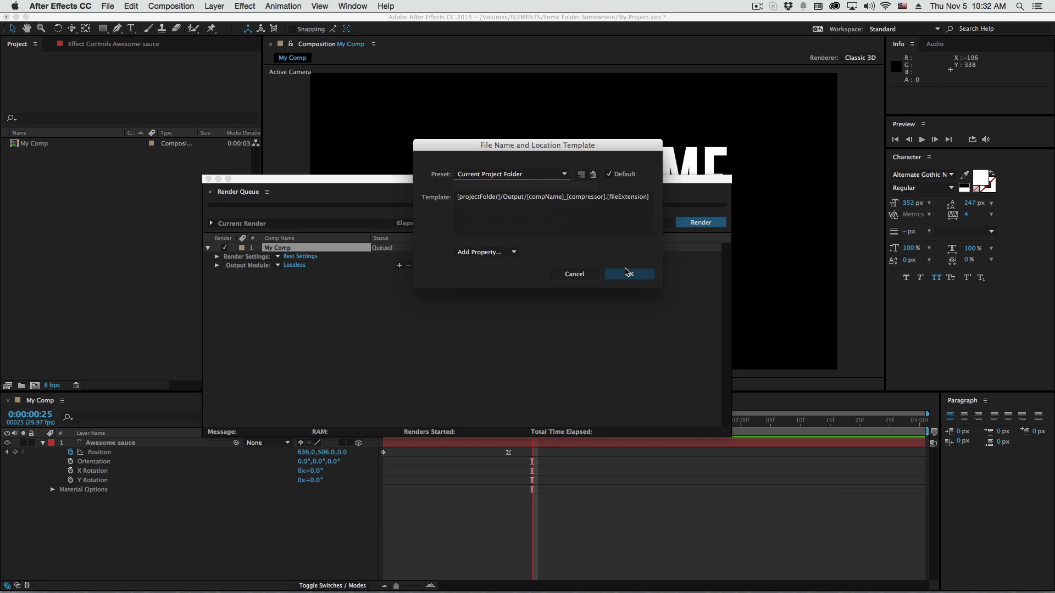
left_click(629, 277)
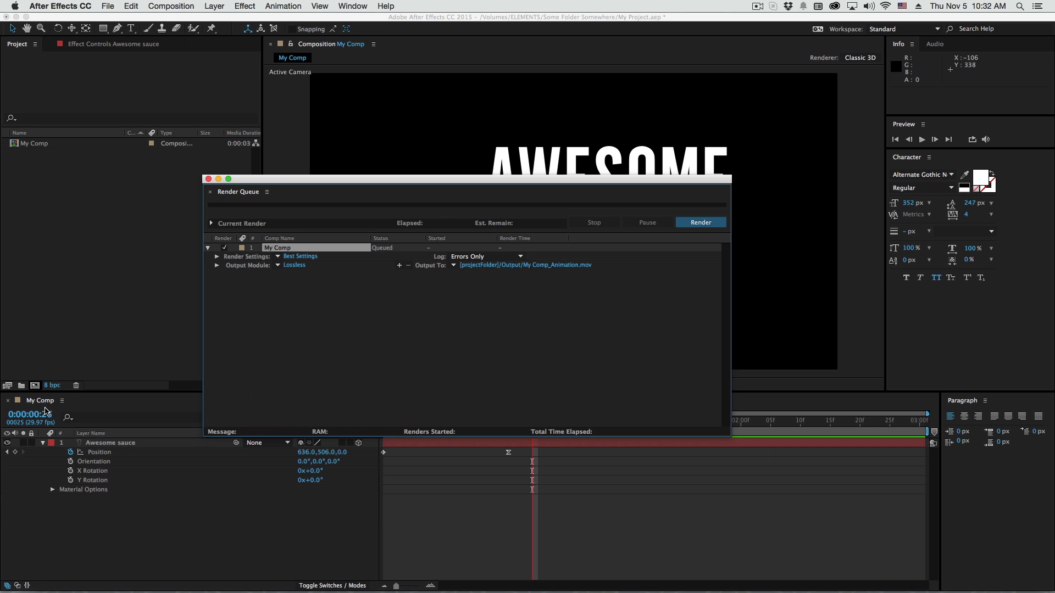
Set My Comp's output module to ProRes 422 and add a second output module set to H.264
left_click(278, 266)
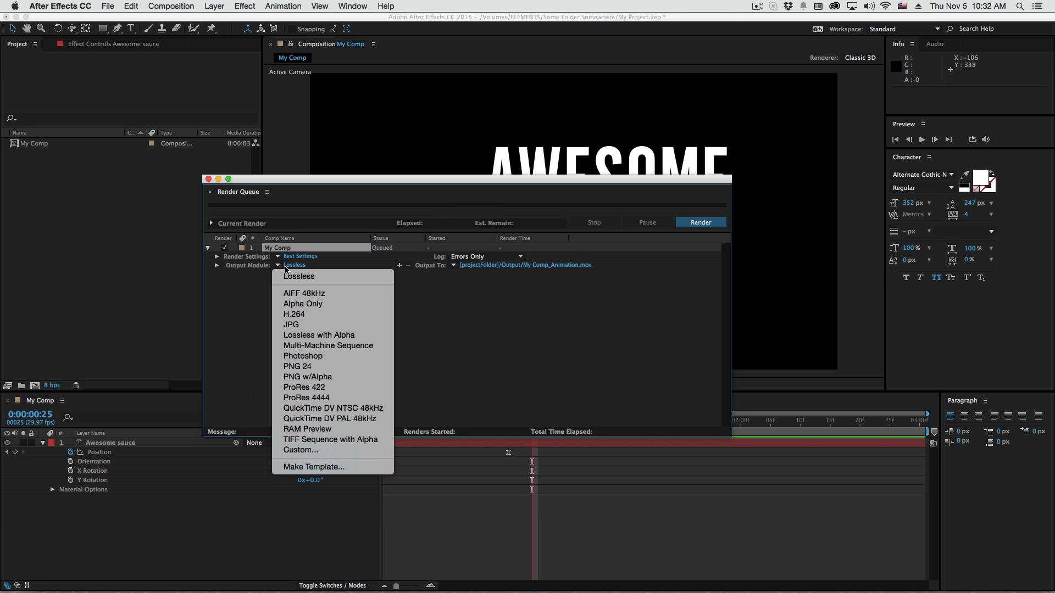
left_click(323, 387)
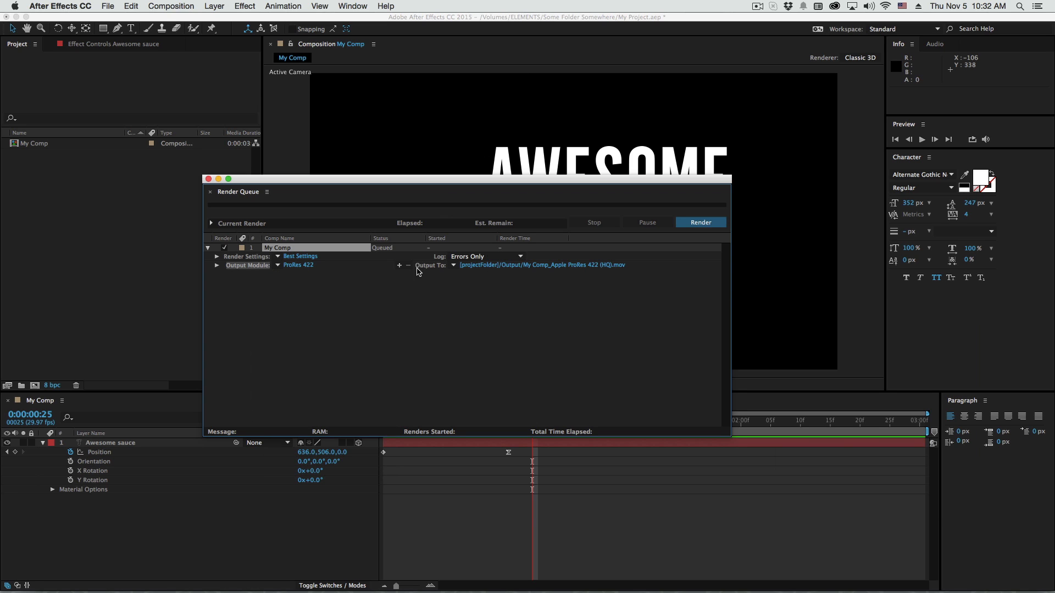
left_click(400, 265)
left_click(278, 274)
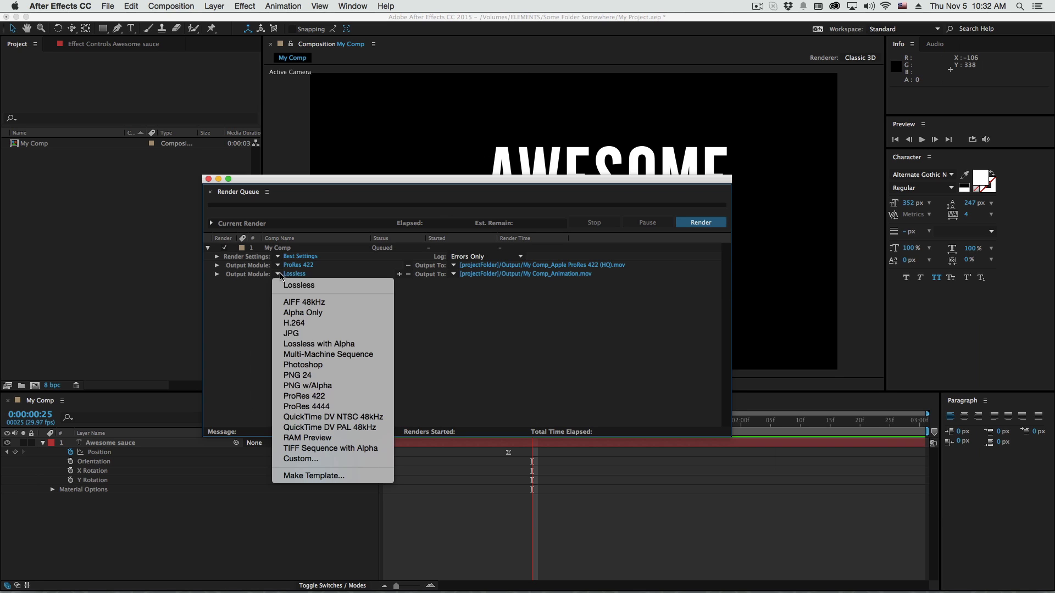
left_click(302, 324)
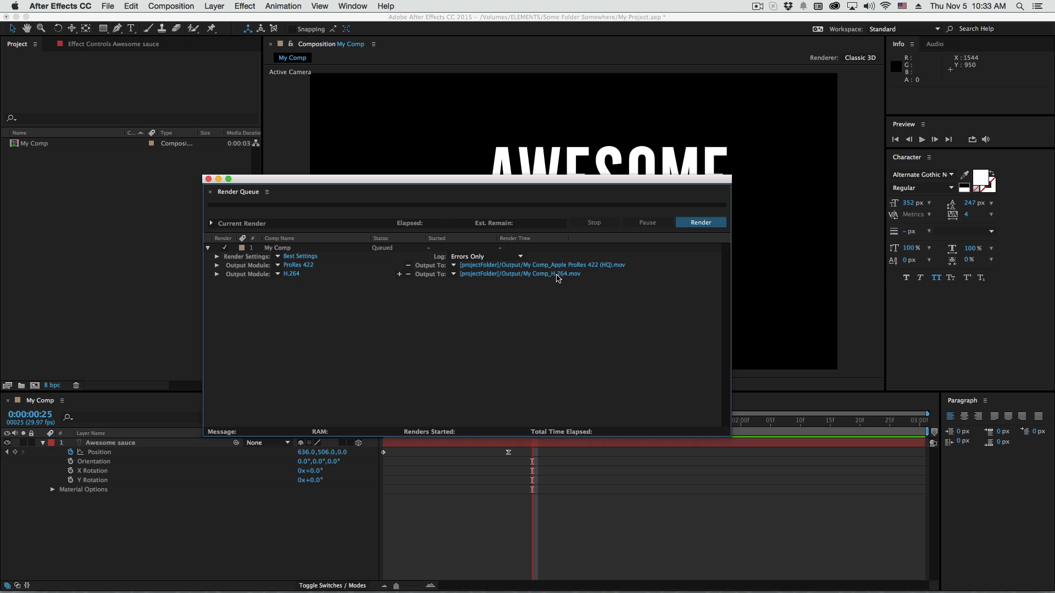
Render the queued comp, then switch to Finder and open the Output folder inside Some Folder Somewhere
left_click(701, 222)
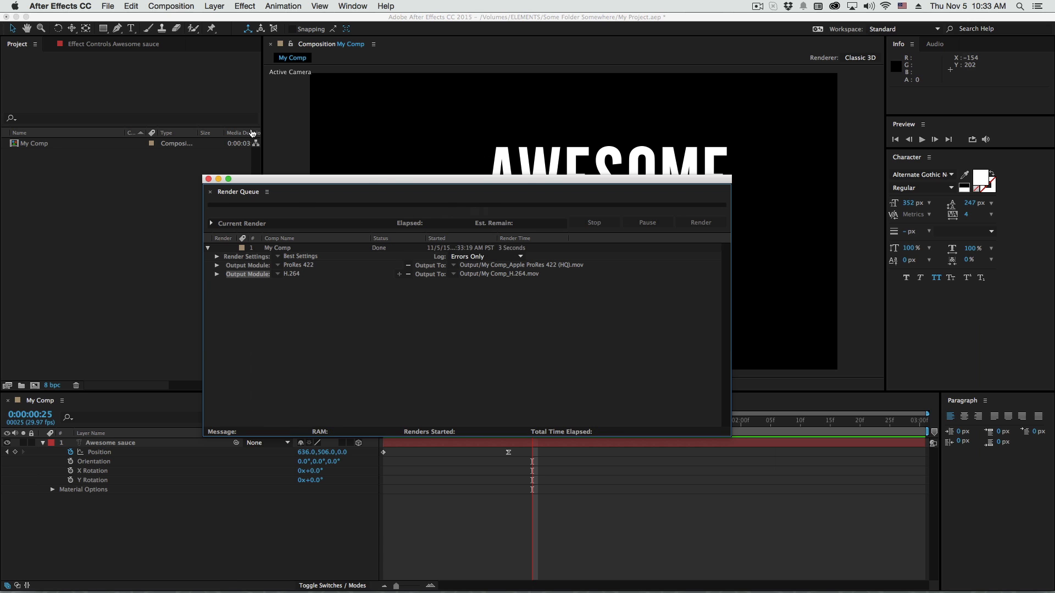
key("super+Tab")
key("super+Tab")
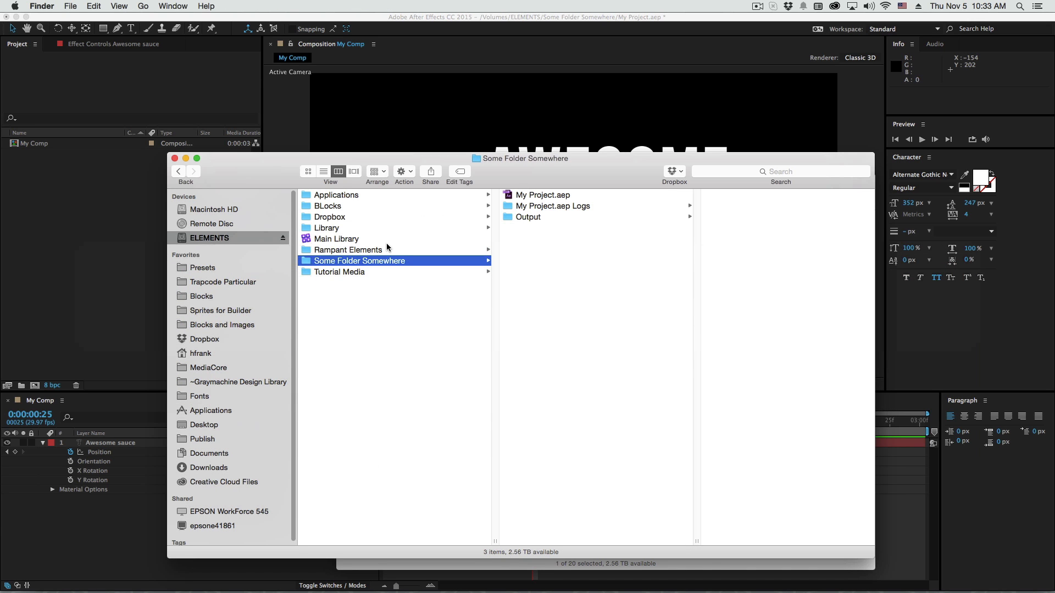
left_click(527, 218)
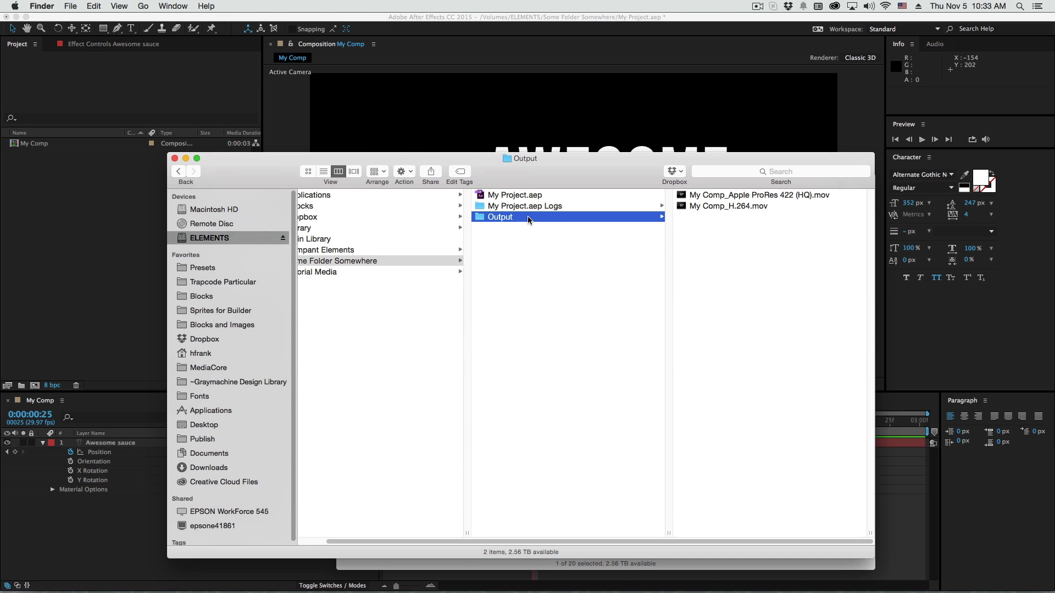
Preview the rendered Apple ProRes 422 (HQ) and H.264 movies of My Comp in the Output folder
left_click(757, 196)
key("space")
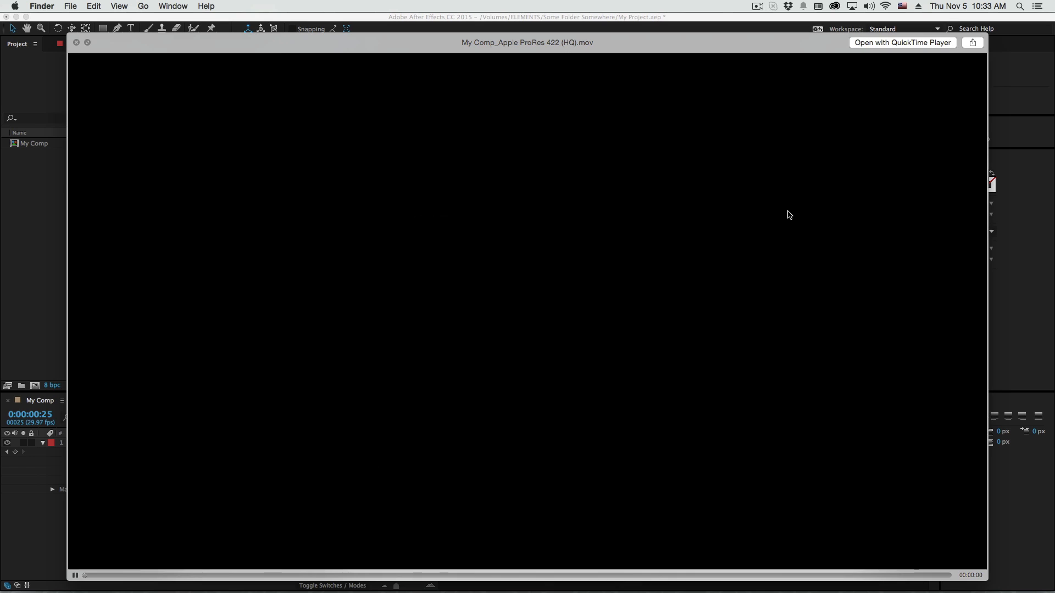
key("space")
key("Down")
key("space")
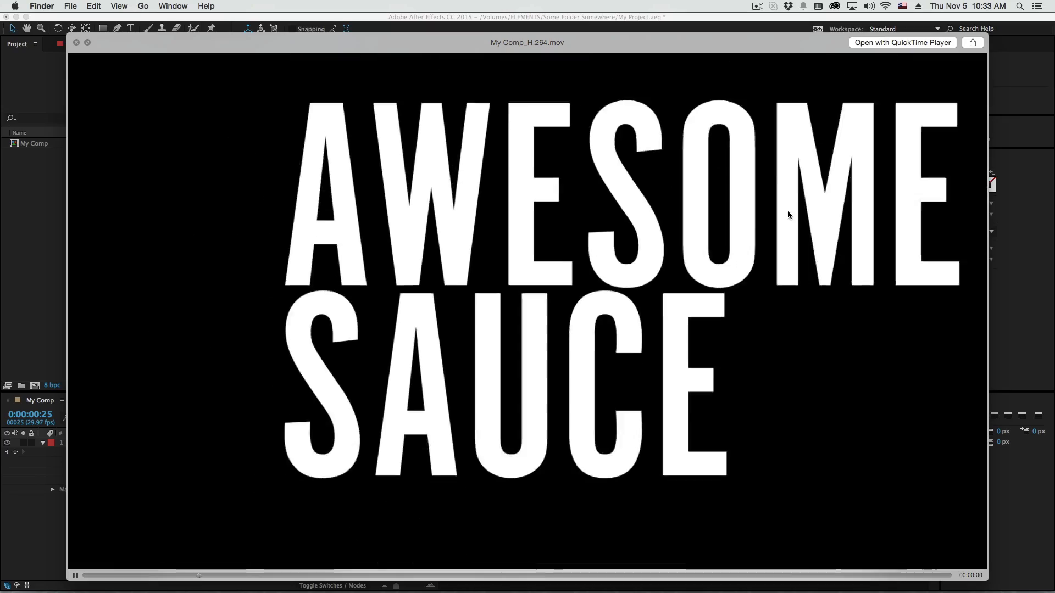
key("space")
key("Up")
key("Down")
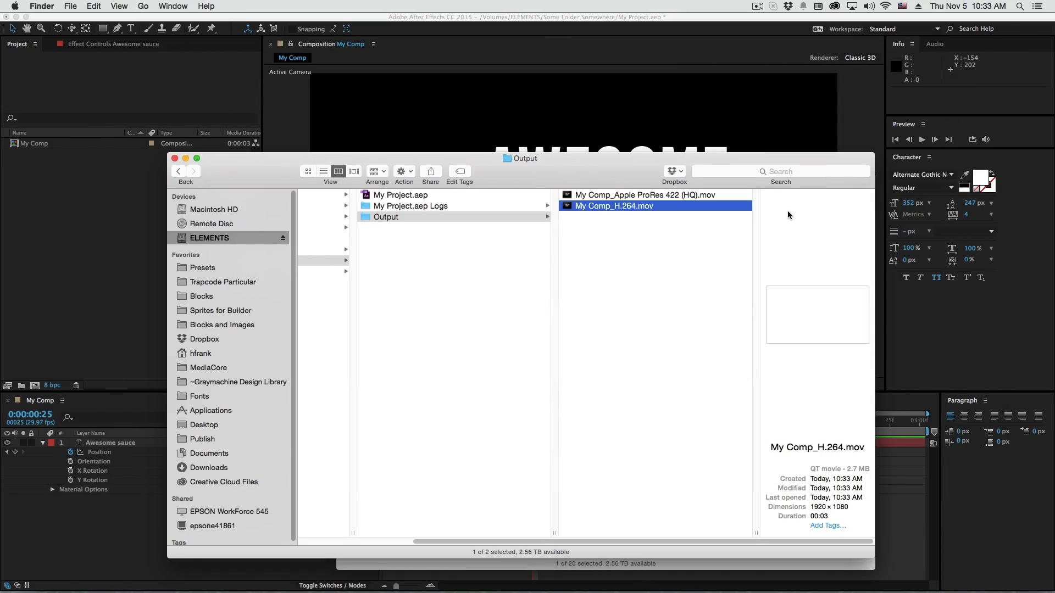
key("Up")
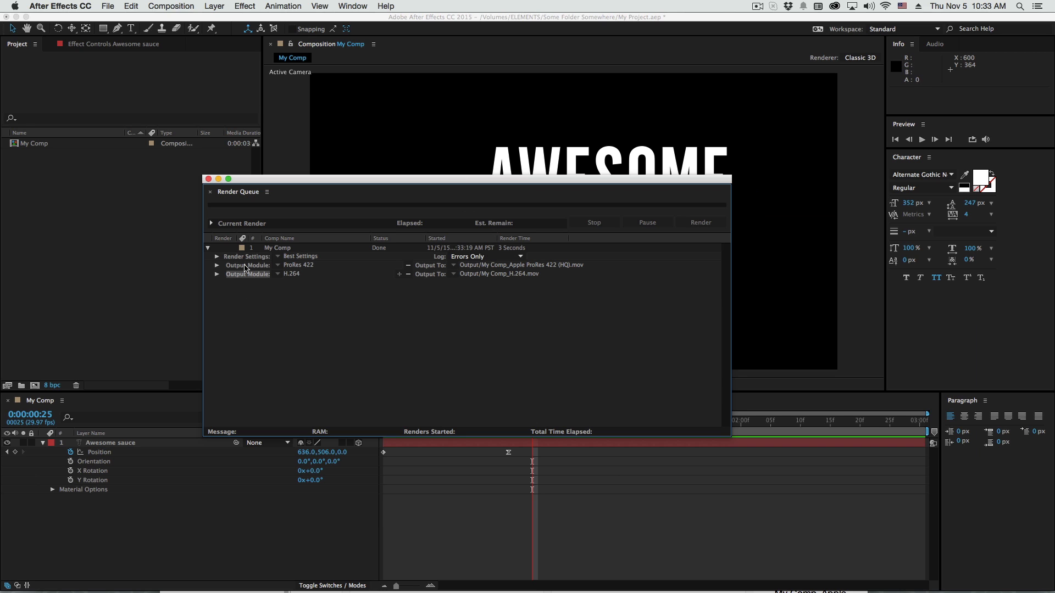
Switch back to After Effects, add My Comp to the render queue again and move the Render Queue window higher
left_click(253, 521)
key("super+m")
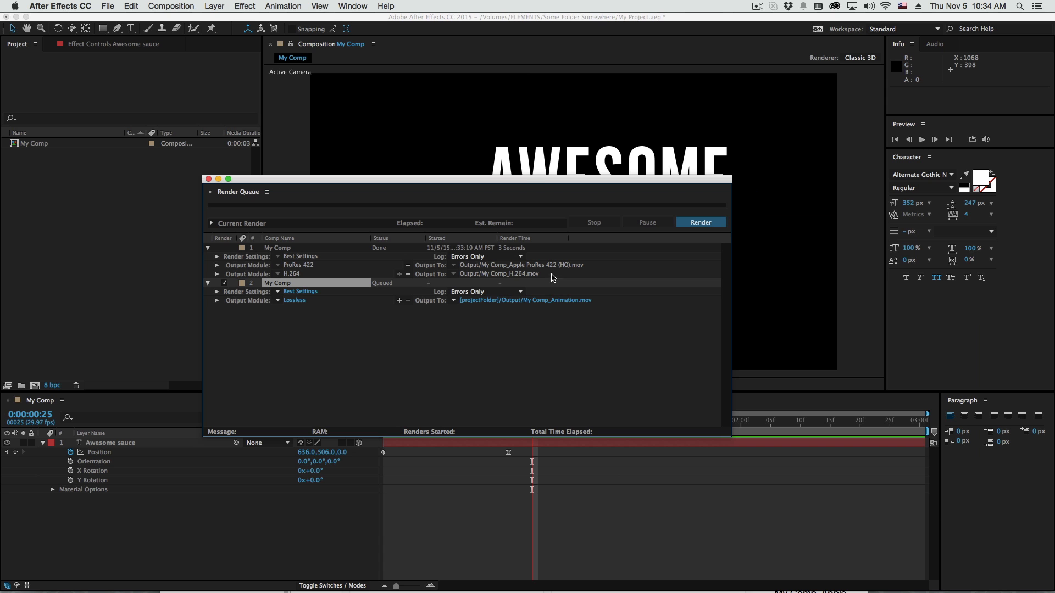
left_click_drag(546, 178, 546, 146)
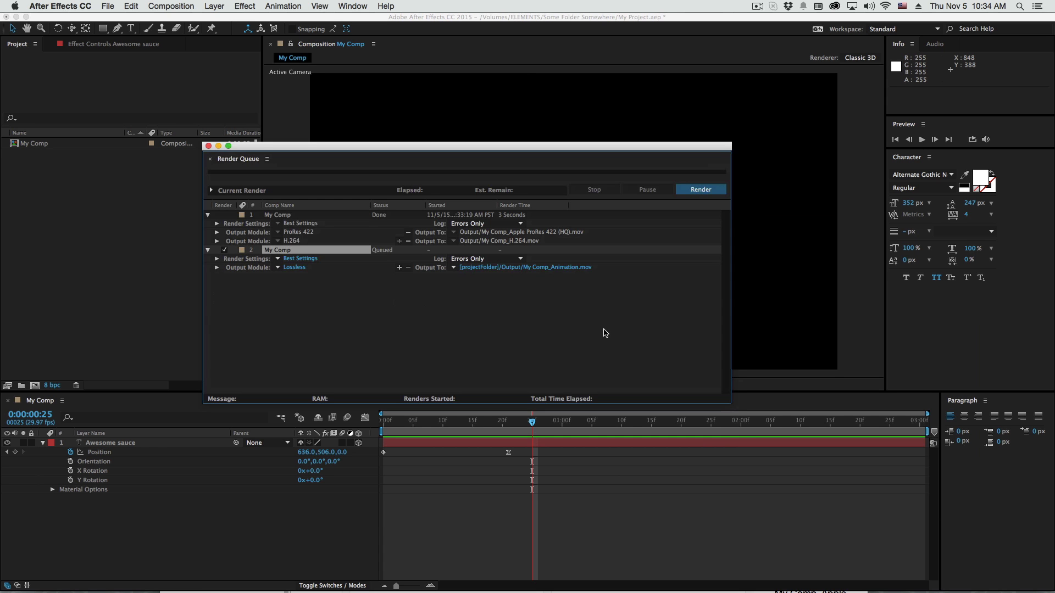